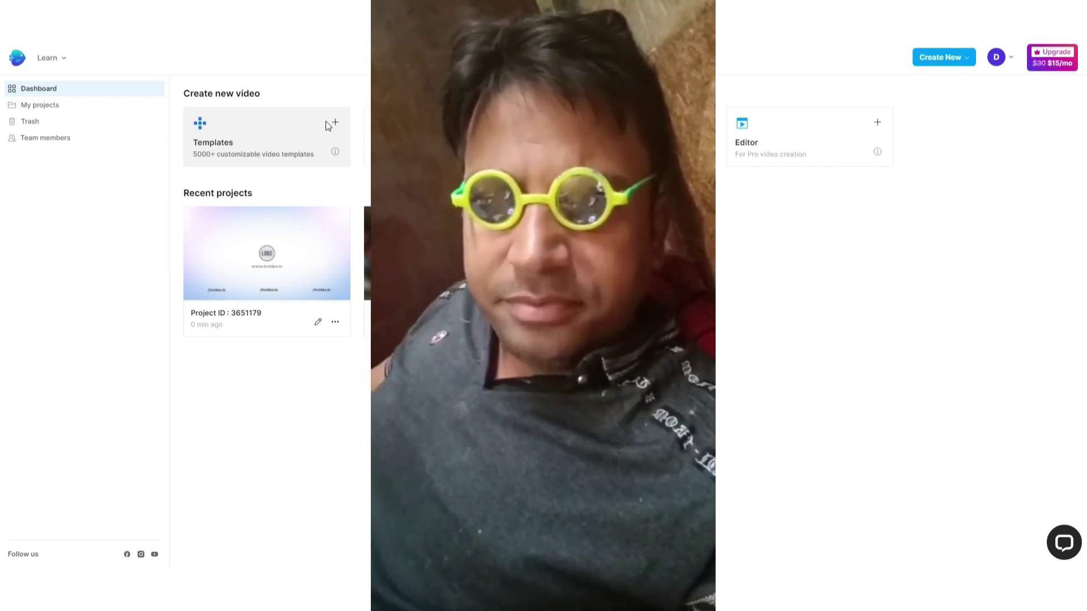
Open the video template library and browse the suggested templates
click(328, 122)
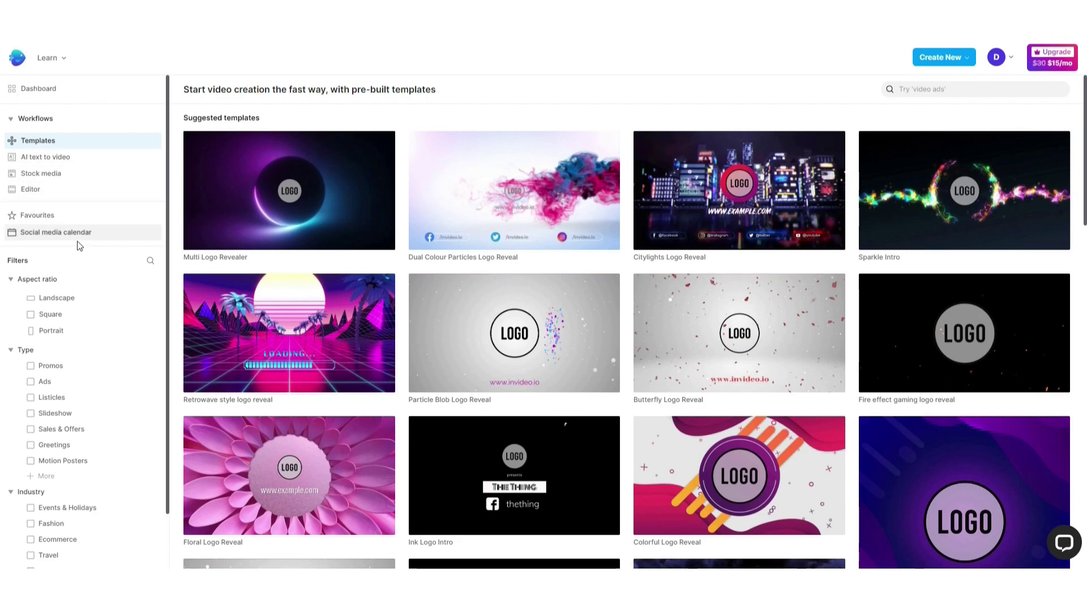
mouse_move(358, 190)
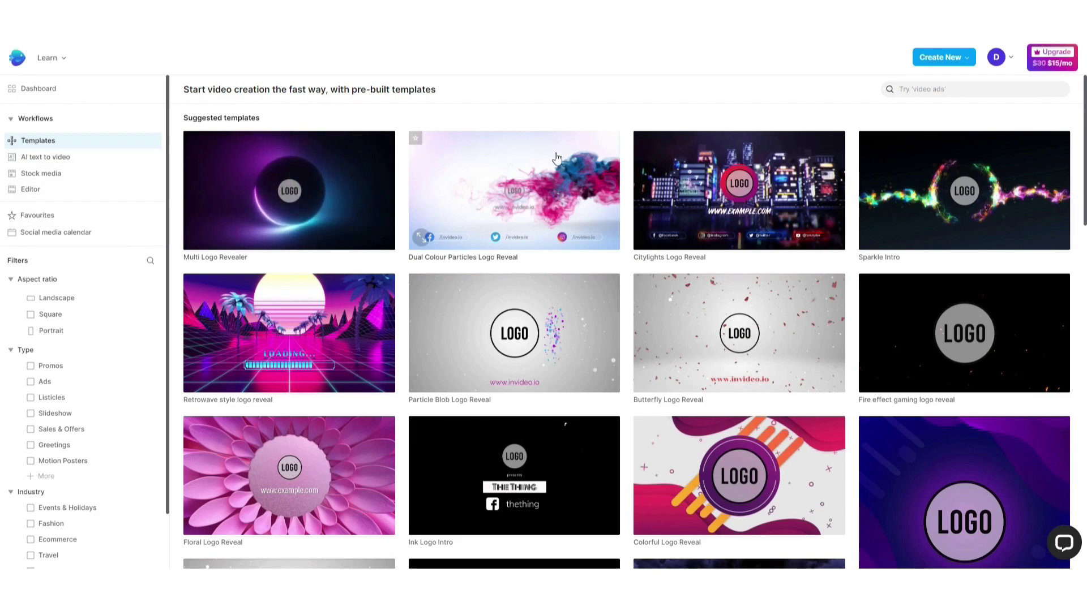
scroll(745, 301, down, 10)
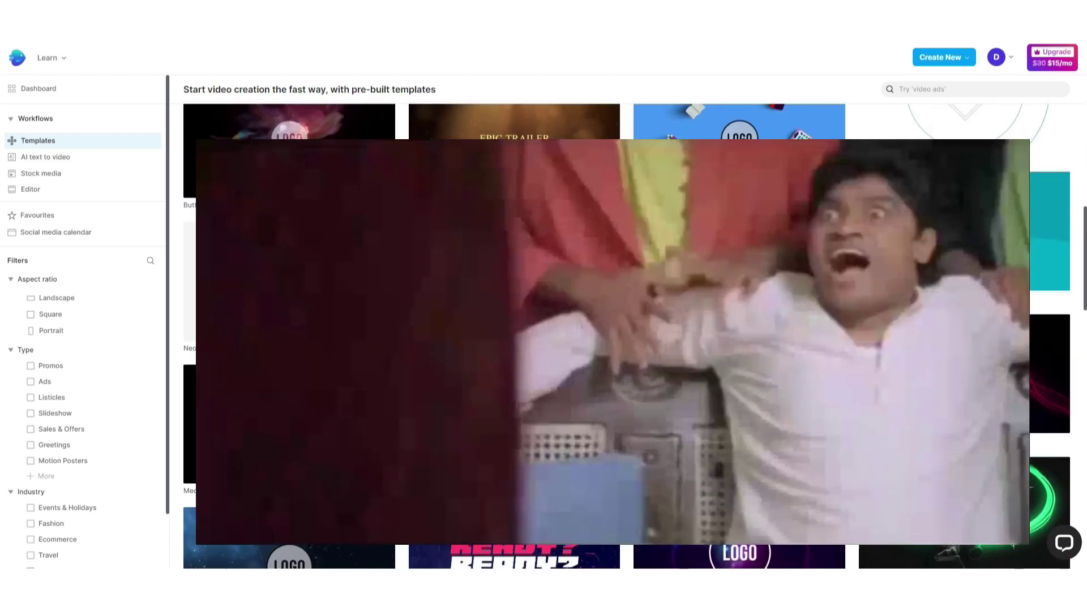
scroll(745, 301, down, 10)
scroll(772, 313, down, 5)
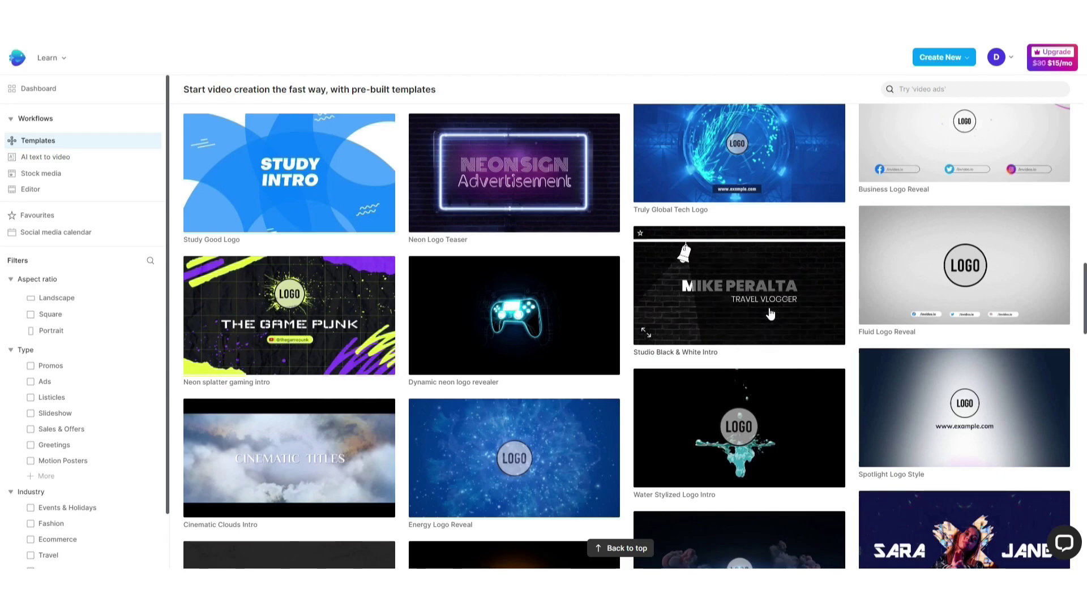
mouse_move(219, 178)
scroll(62, 249, down, 1)
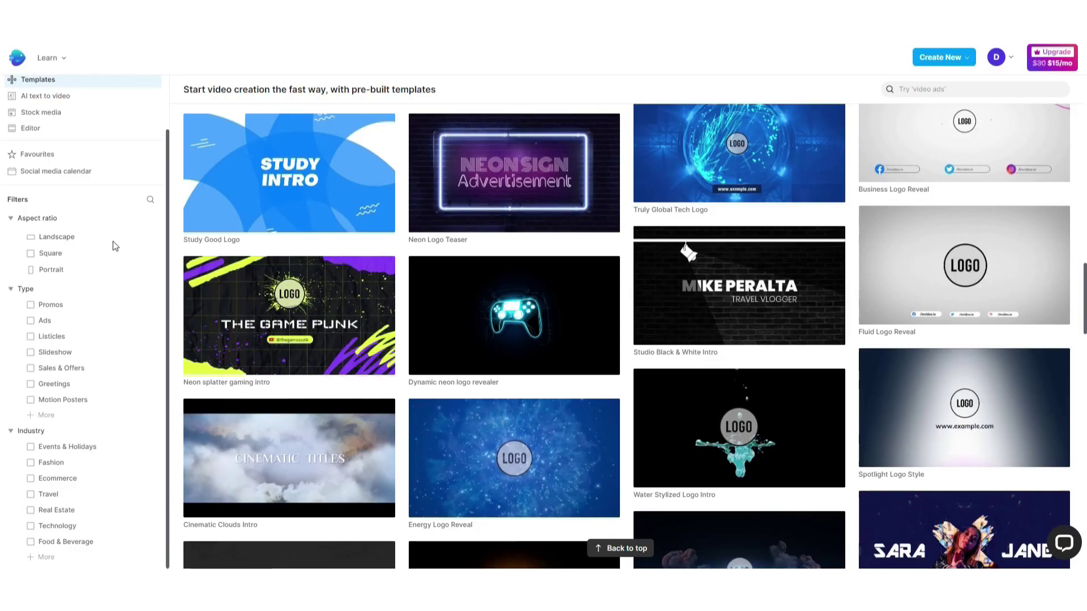
Filter the templates to landscape motion posters and start a project from the landscape Good Neighbor Day Realtor Promo template
click(51, 239)
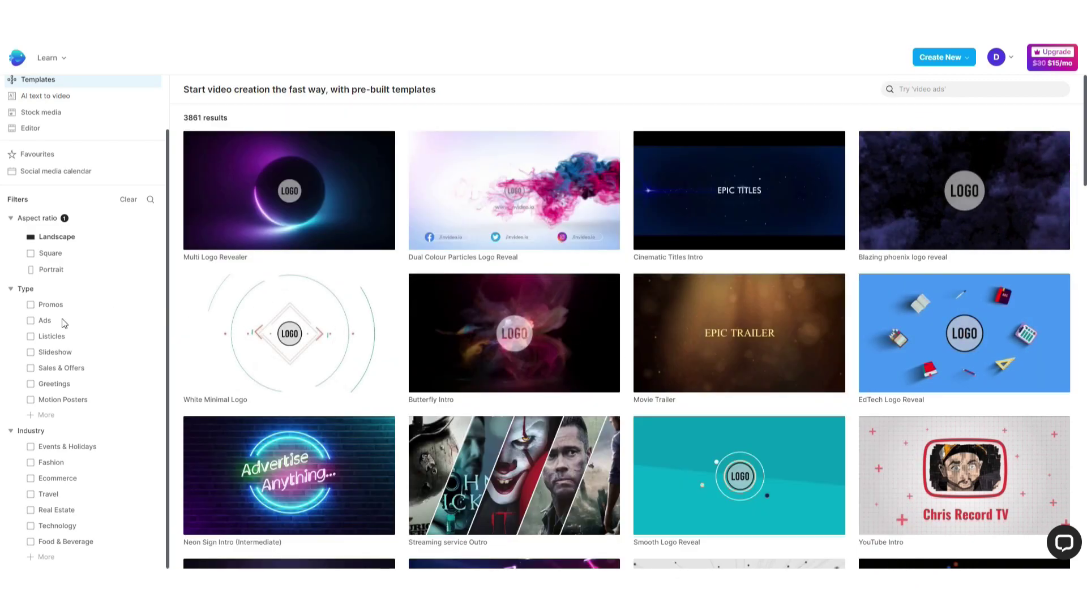
click(41, 417)
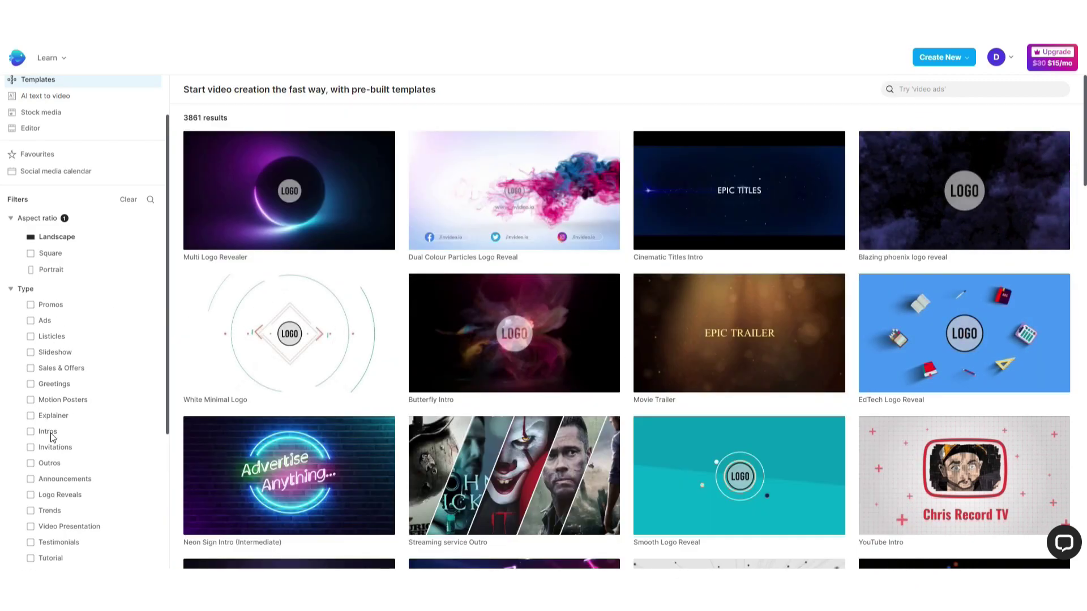
scroll(50, 416, down, 1)
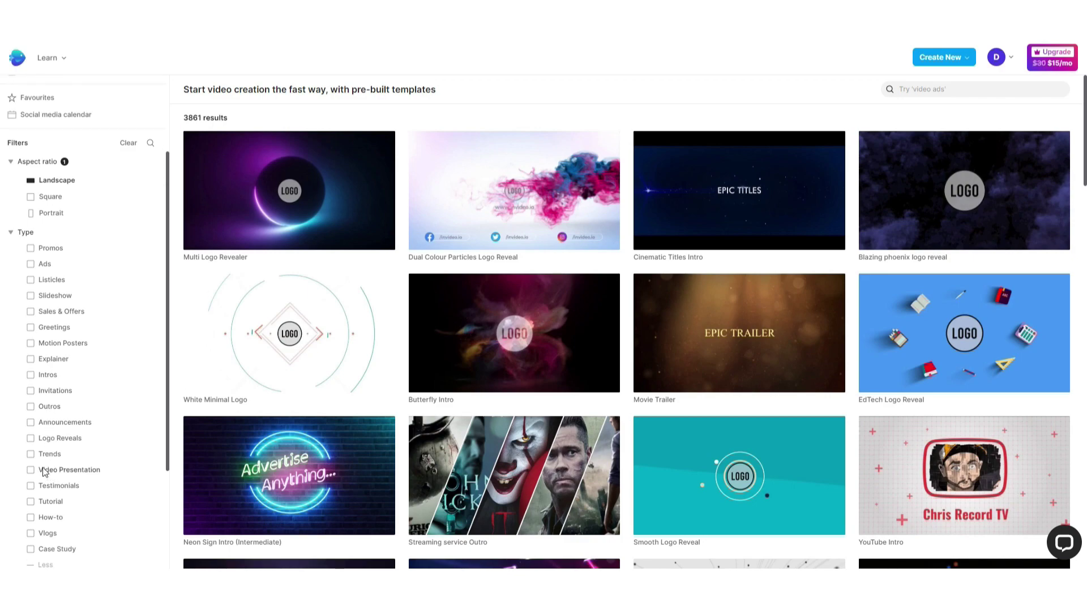
click(31, 343)
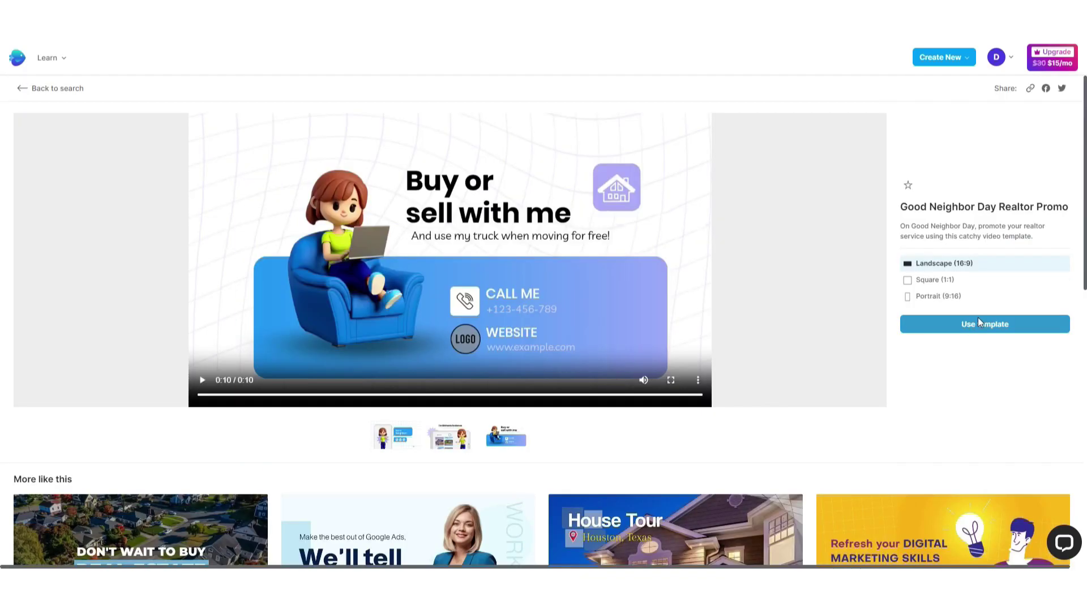
click(988, 326)
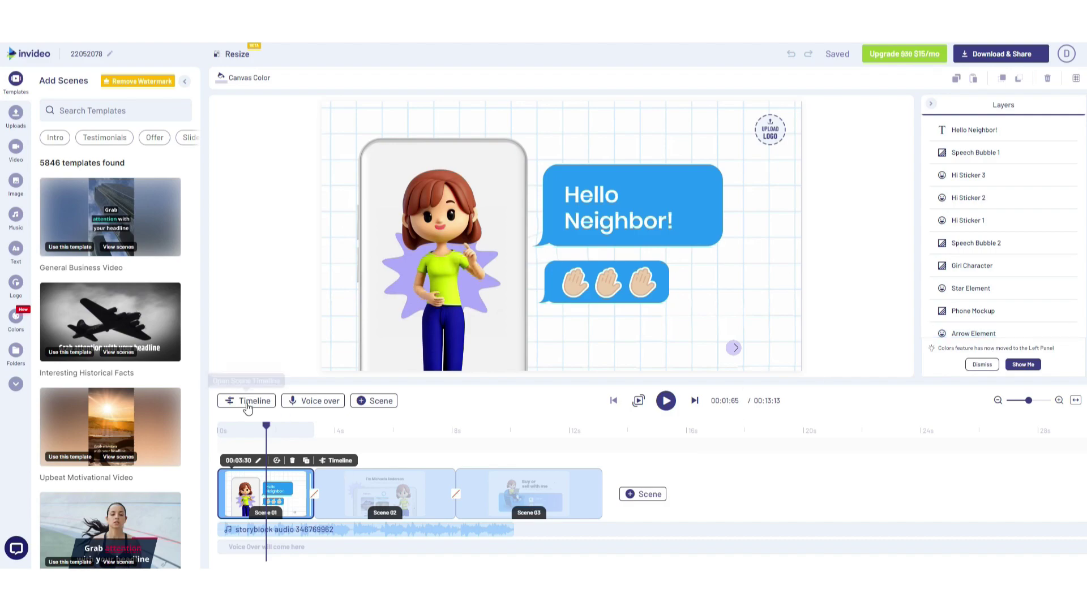
Change the first scene's greeting text to "Hello Dosto!" and preview the scene
drag(264, 429, 232, 443)
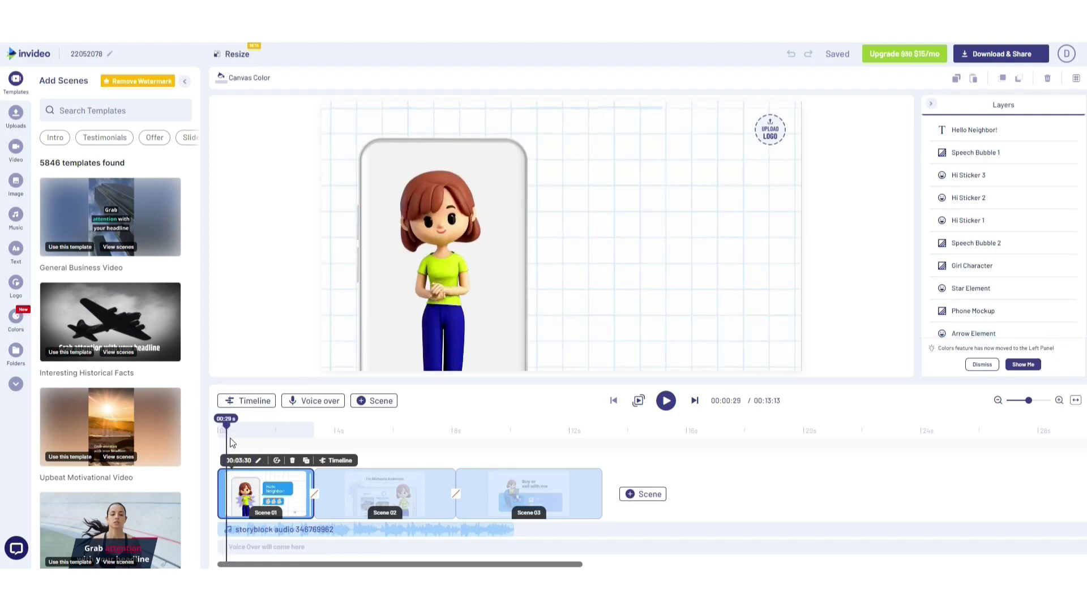
click(249, 401)
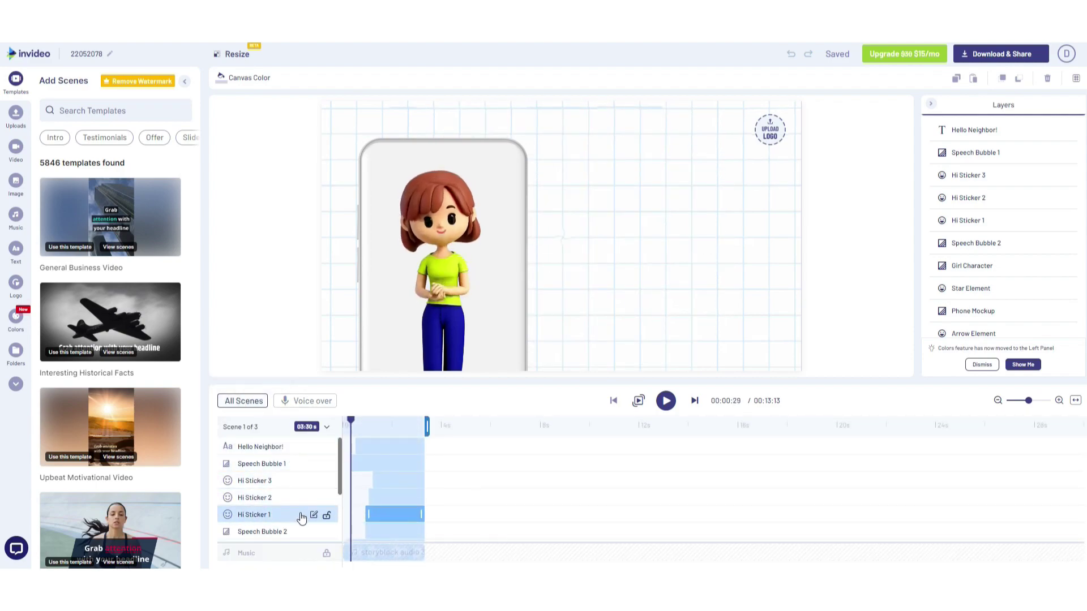
drag(359, 430, 378, 430)
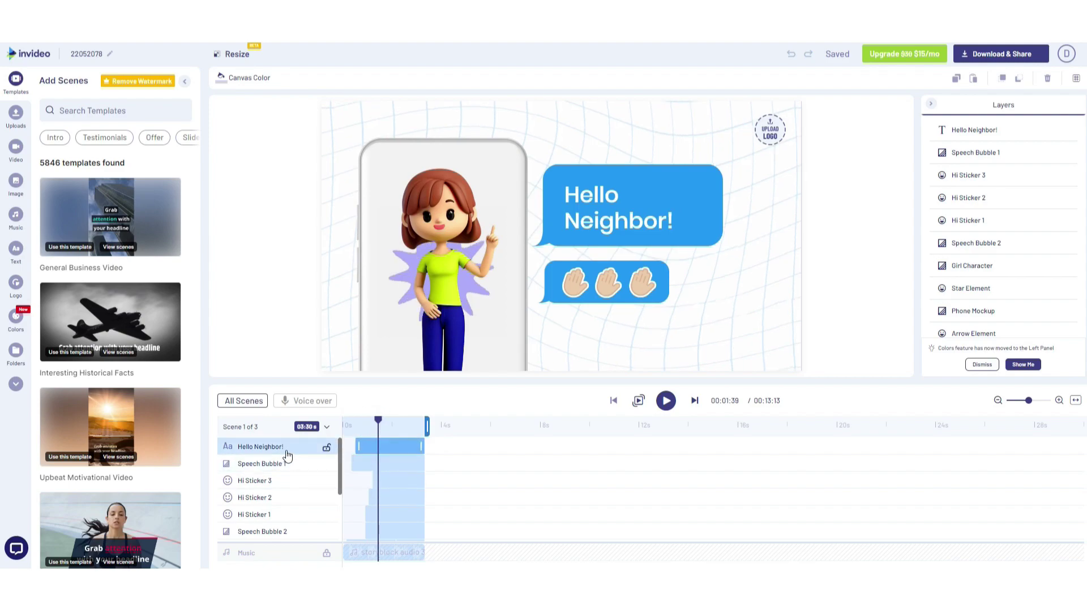
click(260, 450)
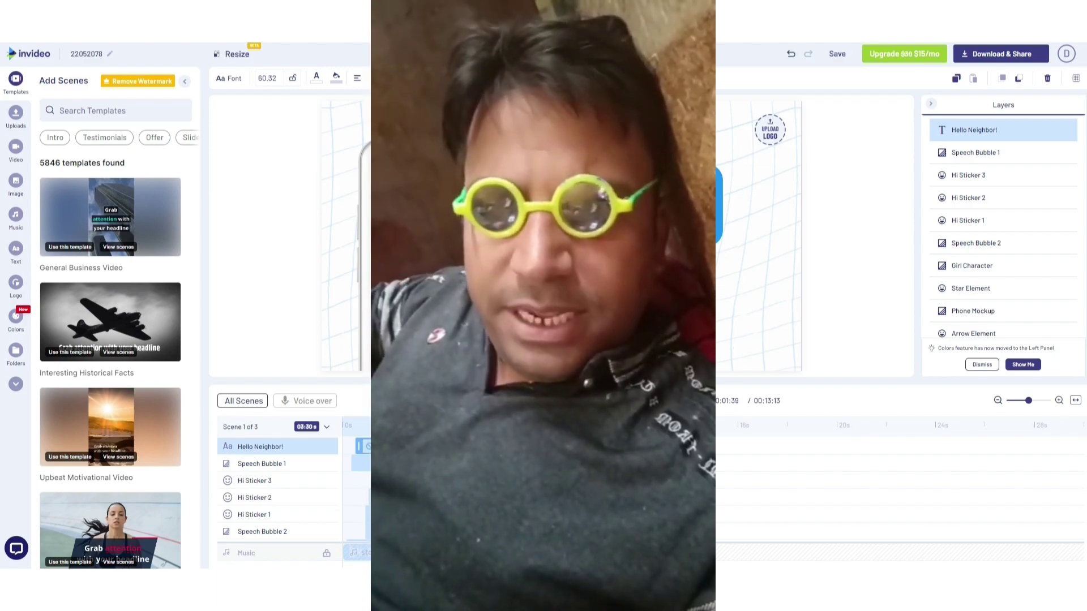
drag(674, 228, 576, 222)
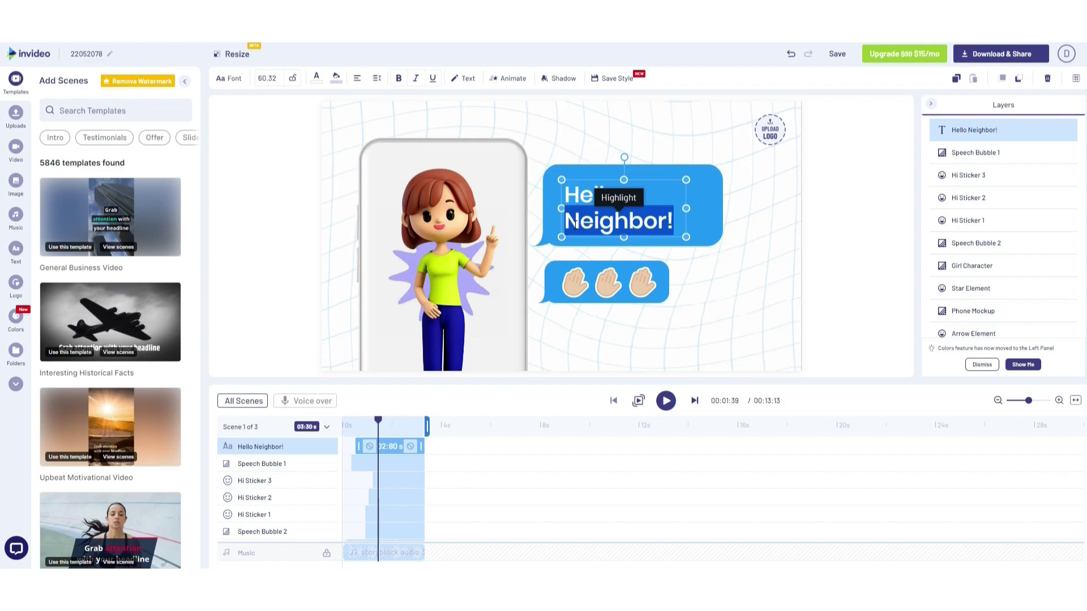
text(Dostoi)
key(BackSpace)
text(!)
click(665, 401)
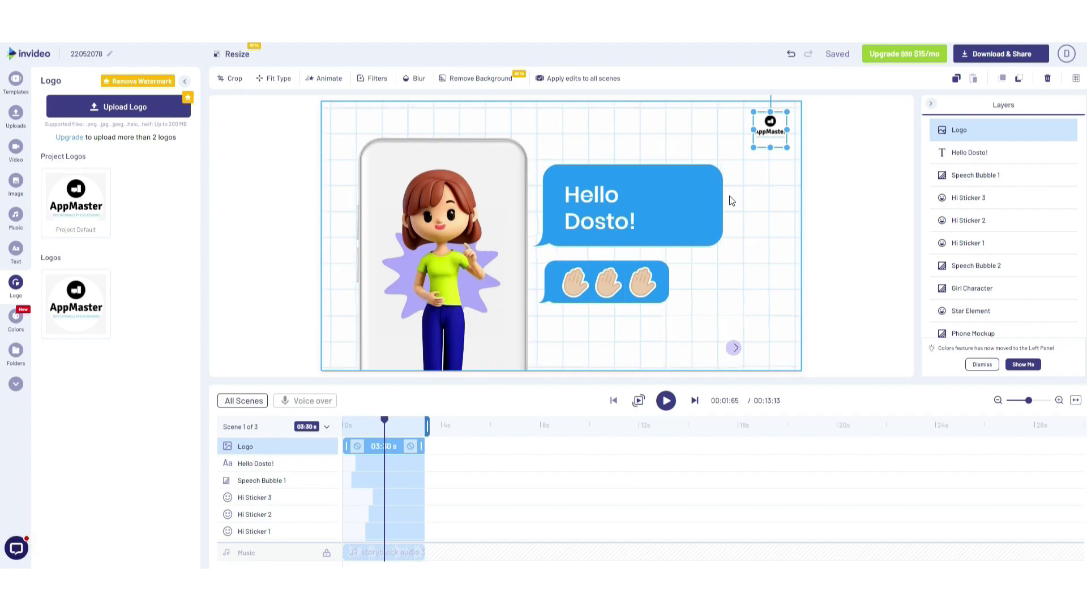
drag(384, 422, 344, 421)
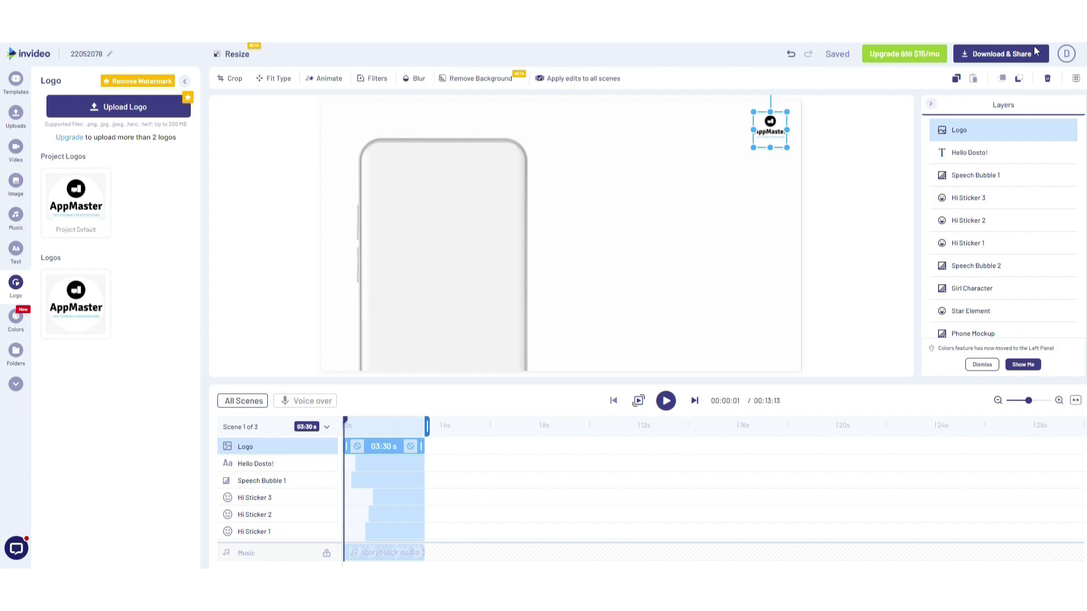
Return to the overview of all scenes and extend the second scene's duration to about 4.91 seconds
click(242, 401)
drag(380, 430, 405, 430)
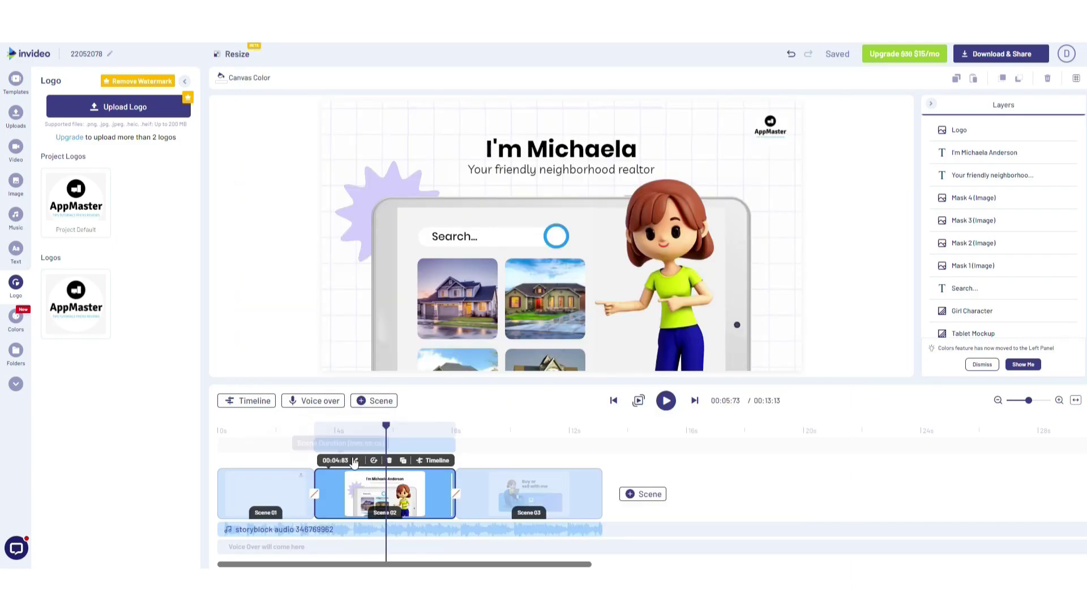
click(356, 461)
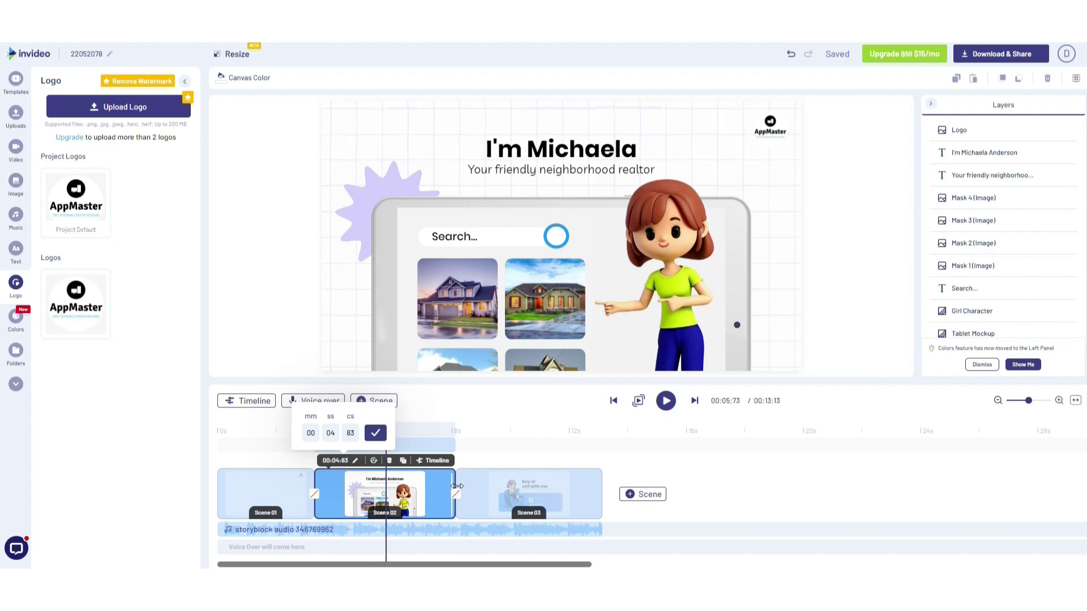
drag(458, 485, 461, 485)
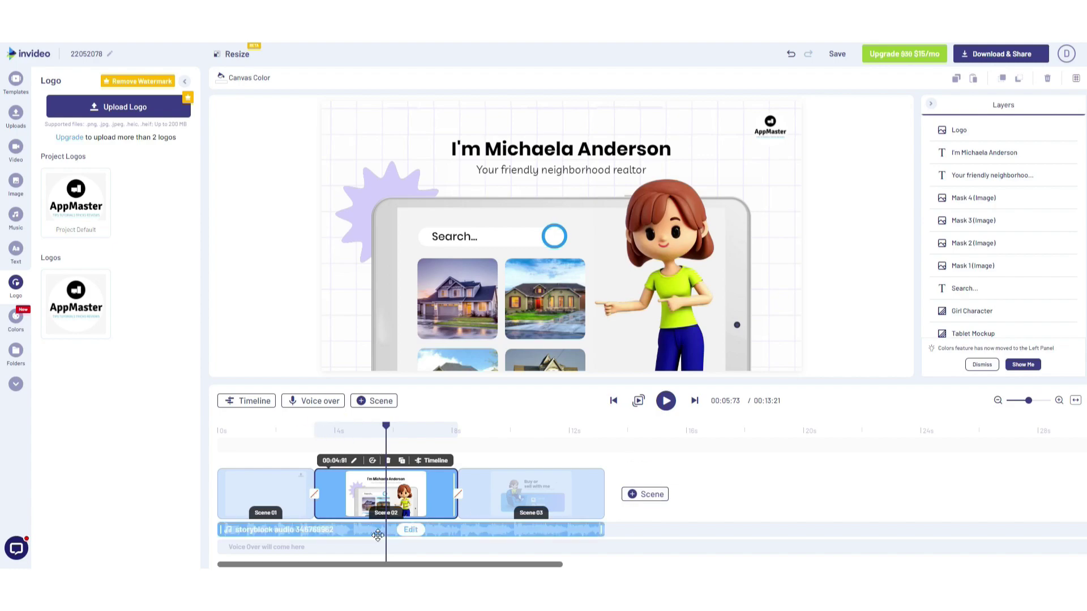
Replace the second scene's heading with "APP MASTER" and its subtitle with "TIPS TRICKS TUTORIALS REVIEWS"
click(431, 460)
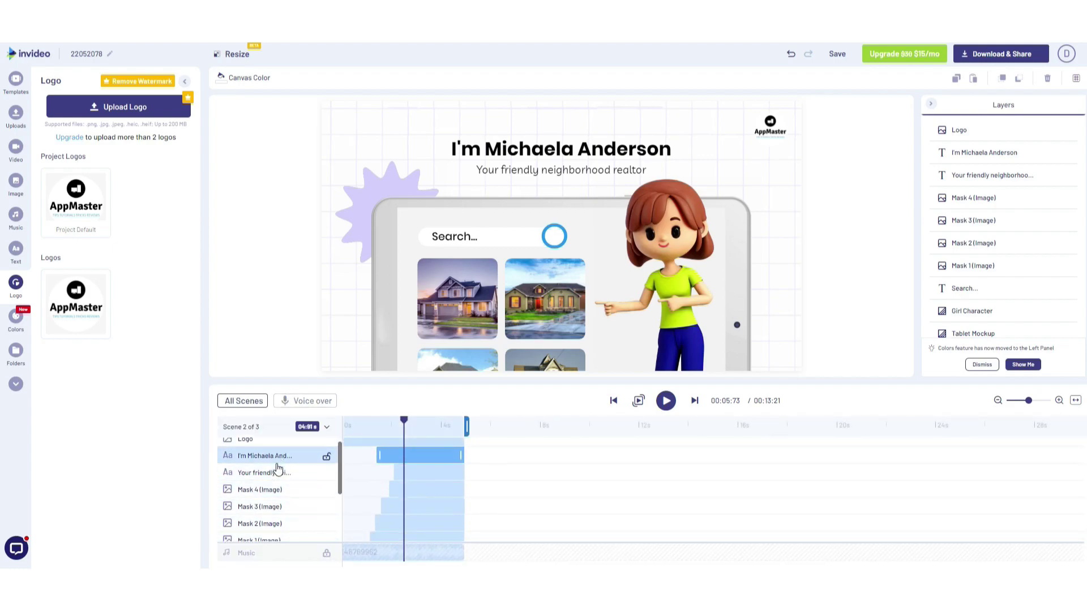
scroll(279, 467, down, 3)
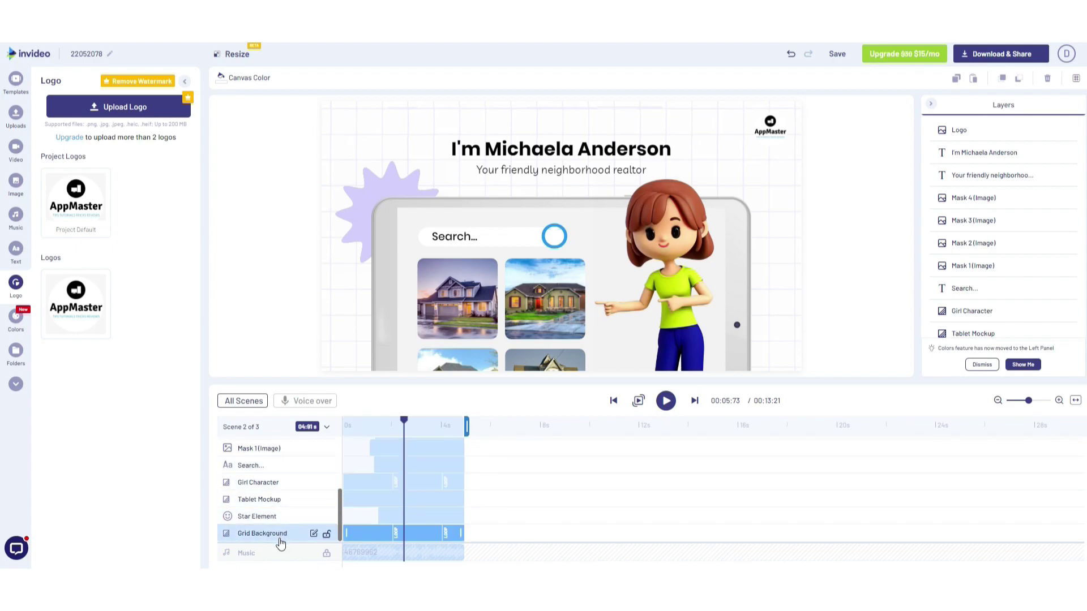
scroll(279, 509, up, 3)
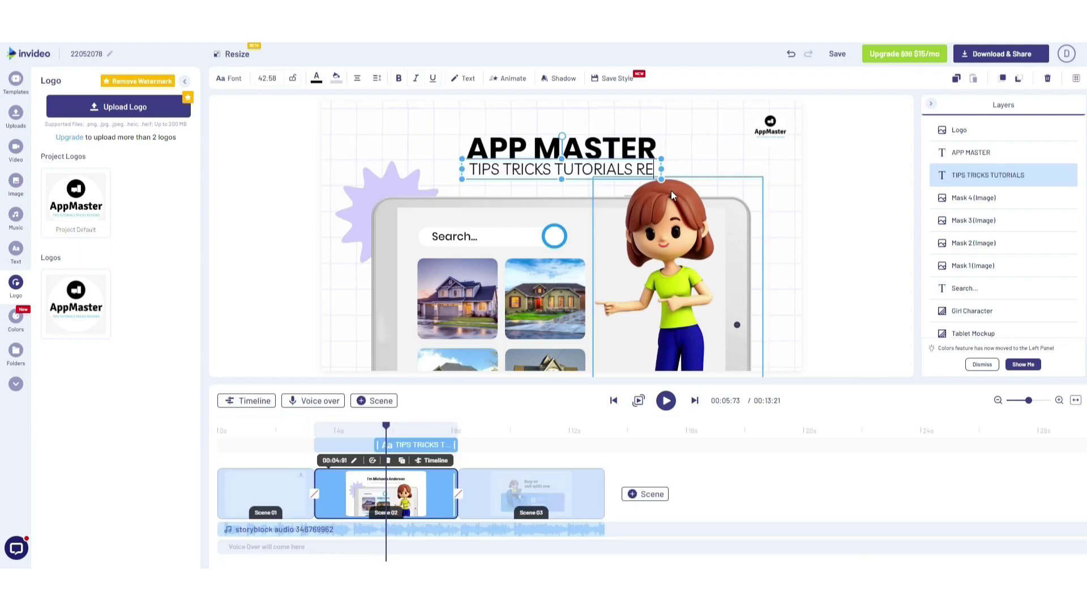
text(VIEWS)
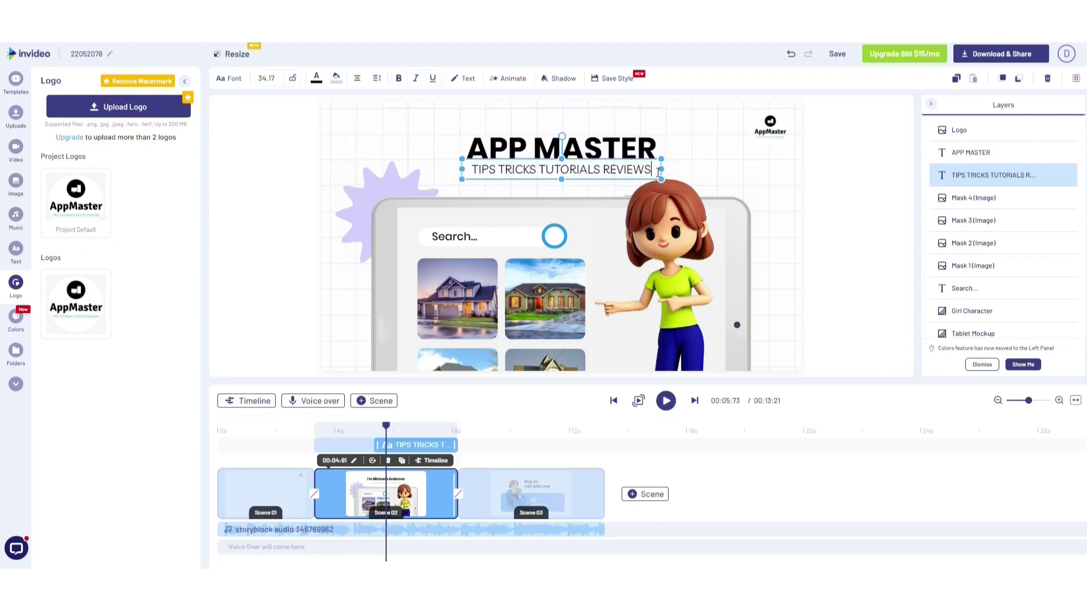
Set the subtitle's highlight text color to #21aaf4 and apply the color change to all matching elements in the project
key(ctrl+a)
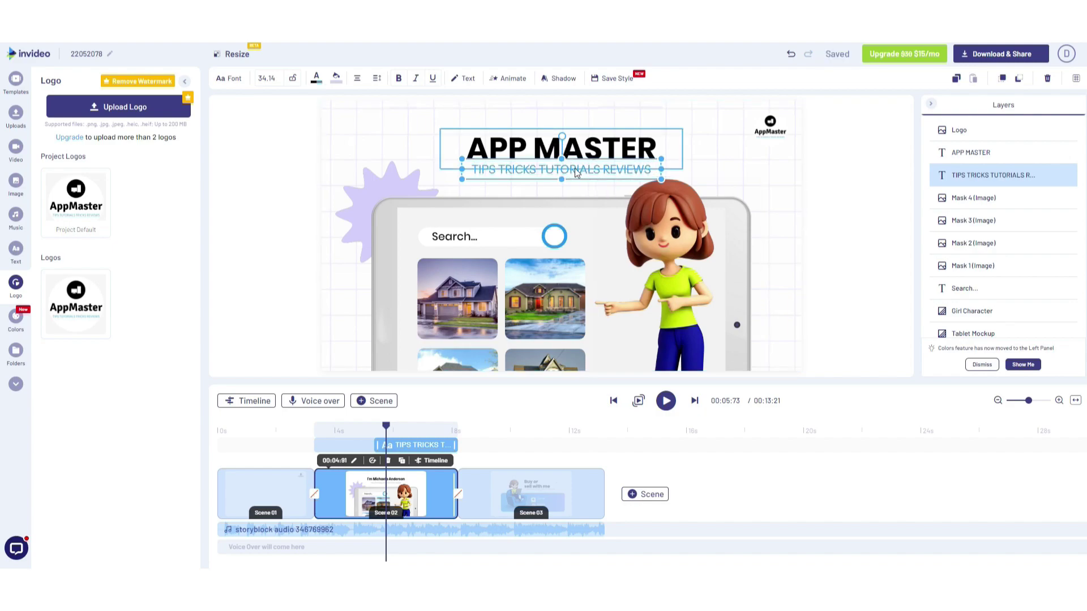
double_click(648, 172)
click(317, 78)
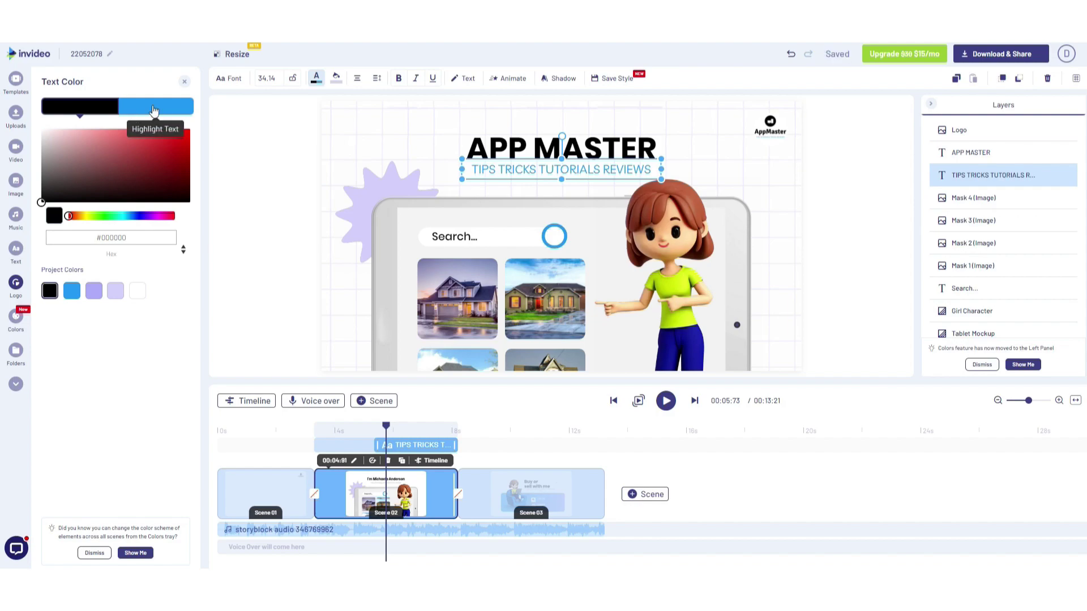
click(159, 108)
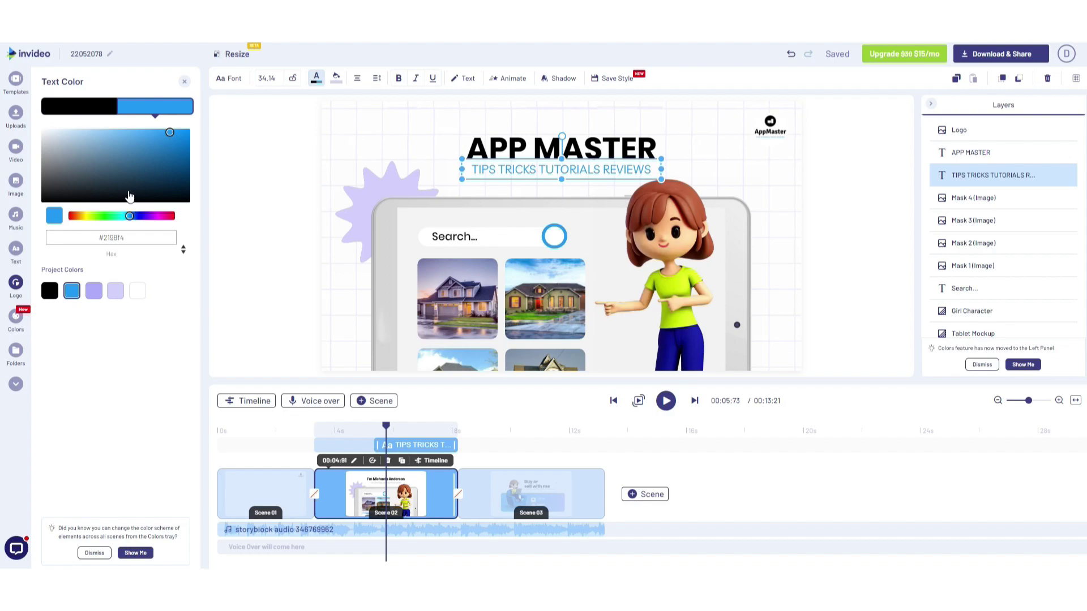
drag(129, 217, 128, 220)
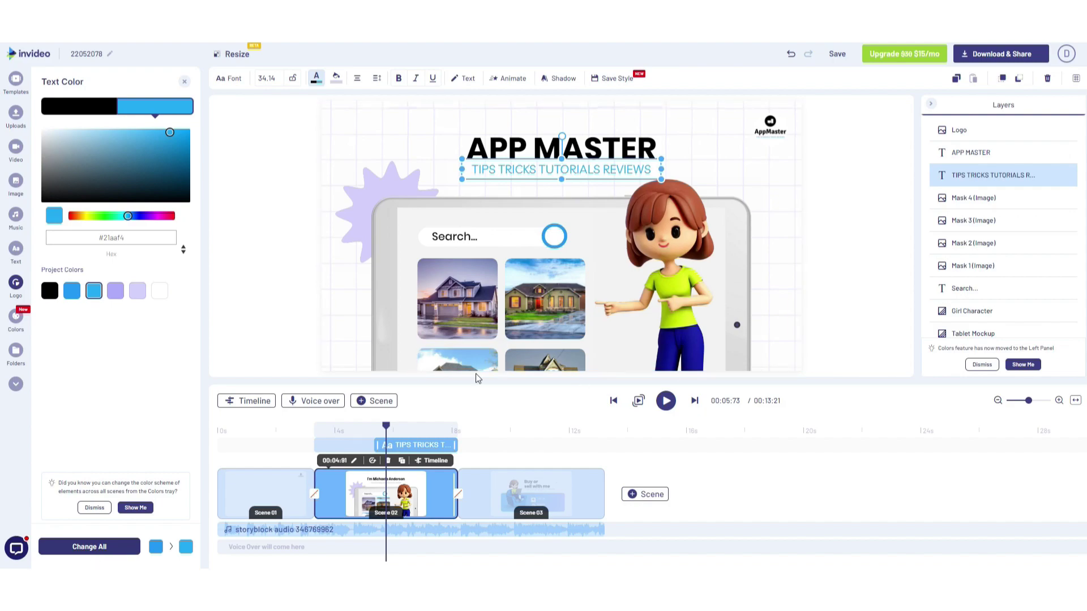
click(115, 548)
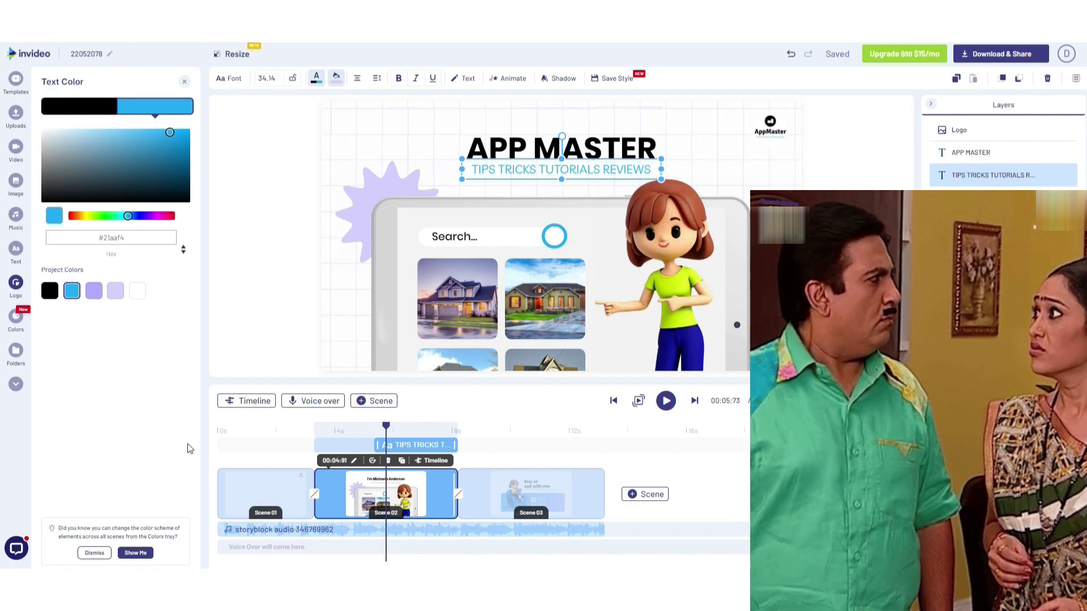
Look at the third scene, return the playhead to the video's start, and open the uploaded media for importing a voice-over
click(502, 447)
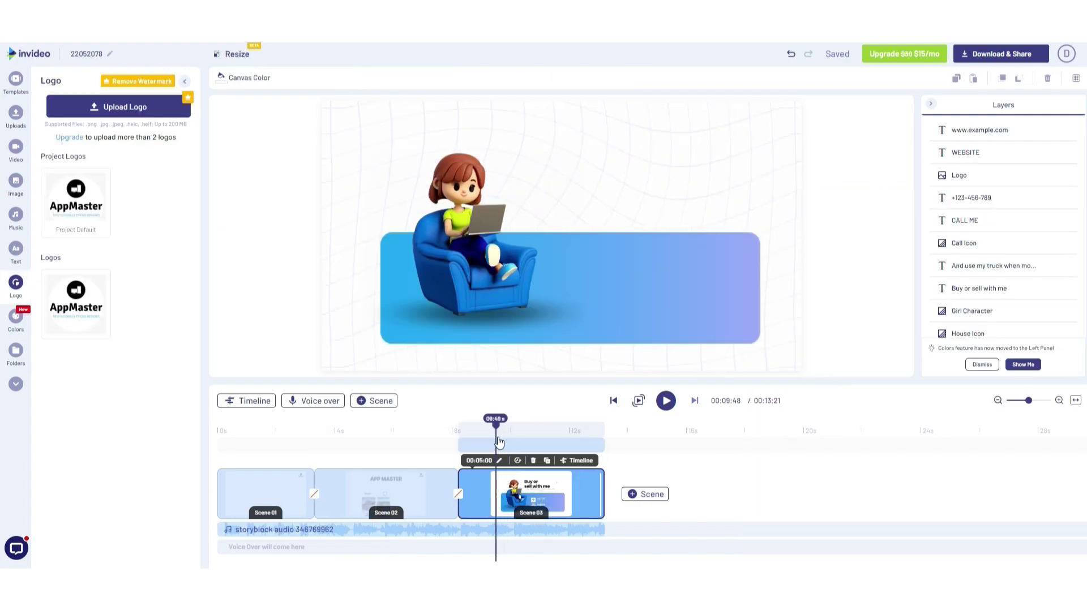
drag(503, 449, 221, 447)
click(317, 401)
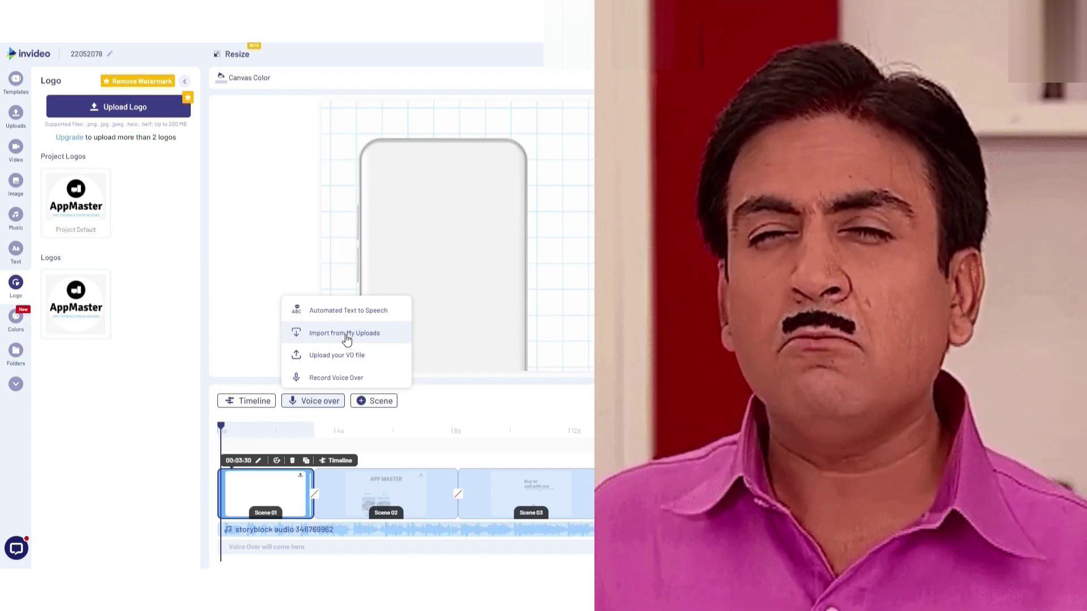
click(346, 337)
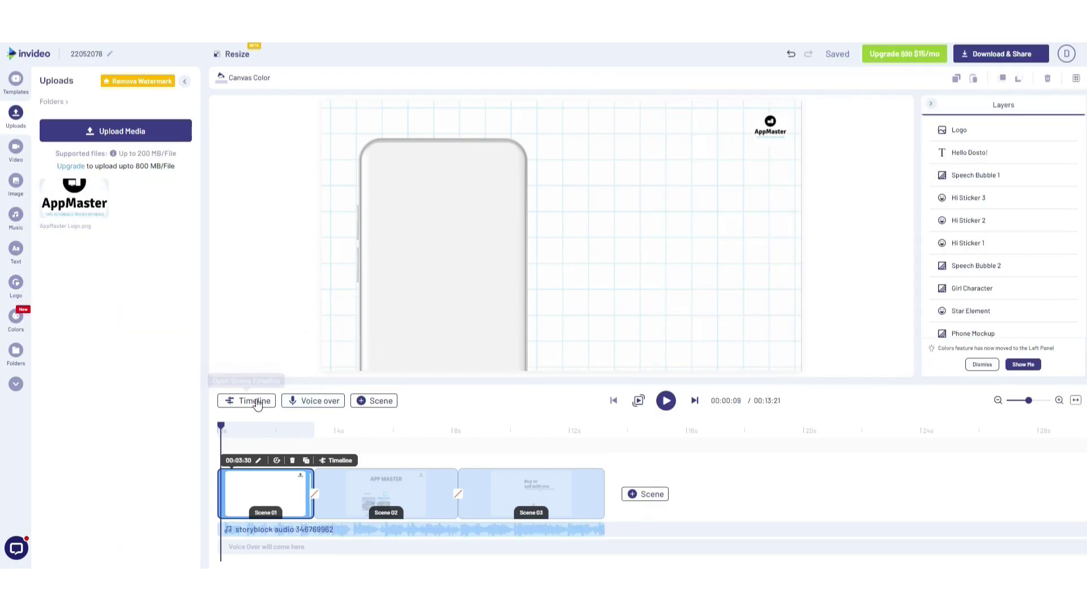
Open automated text to speech for the voice-over and choose Indian English with the Raveena voice
click(379, 401)
click(318, 400)
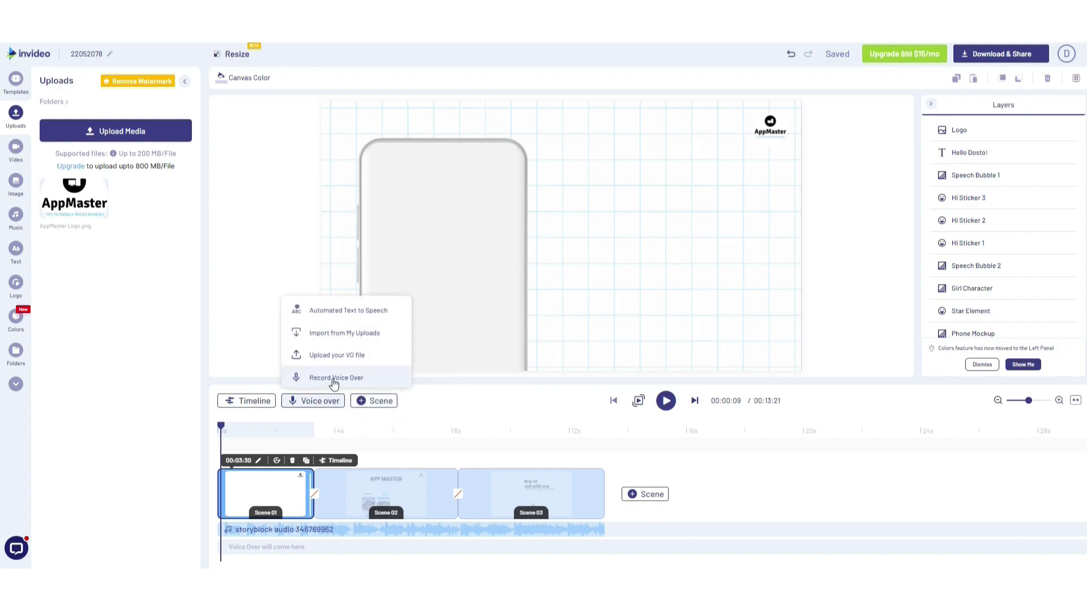
click(332, 311)
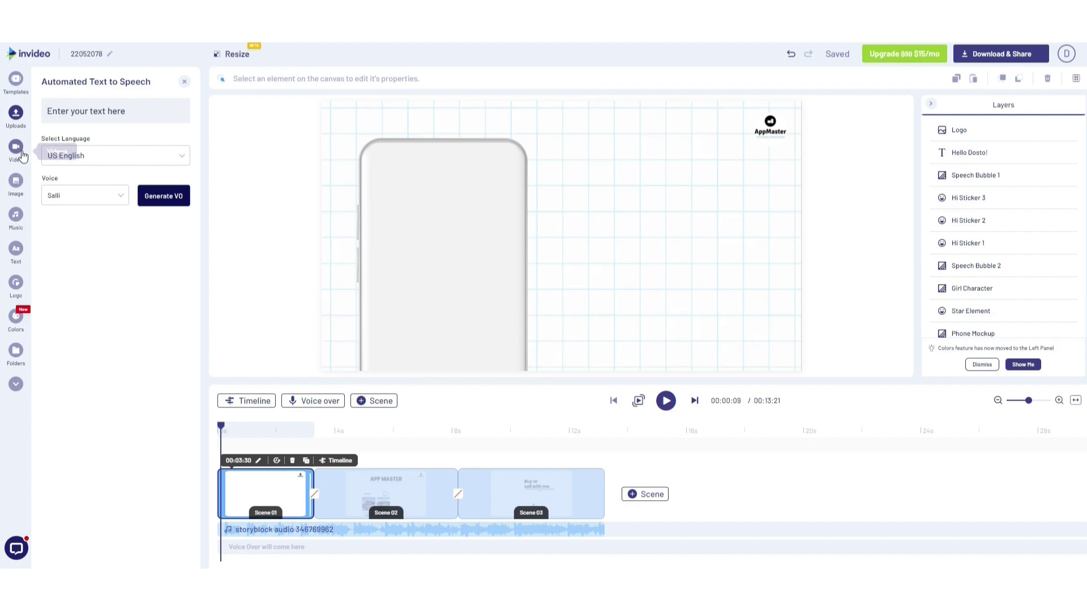
Enter the script "Hello Dosto Swagat hai App Master Youtube Channel pe Yaha aapko Tutorials dekhne ko milte hai." and generate the voice-over
triple_click(146, 123)
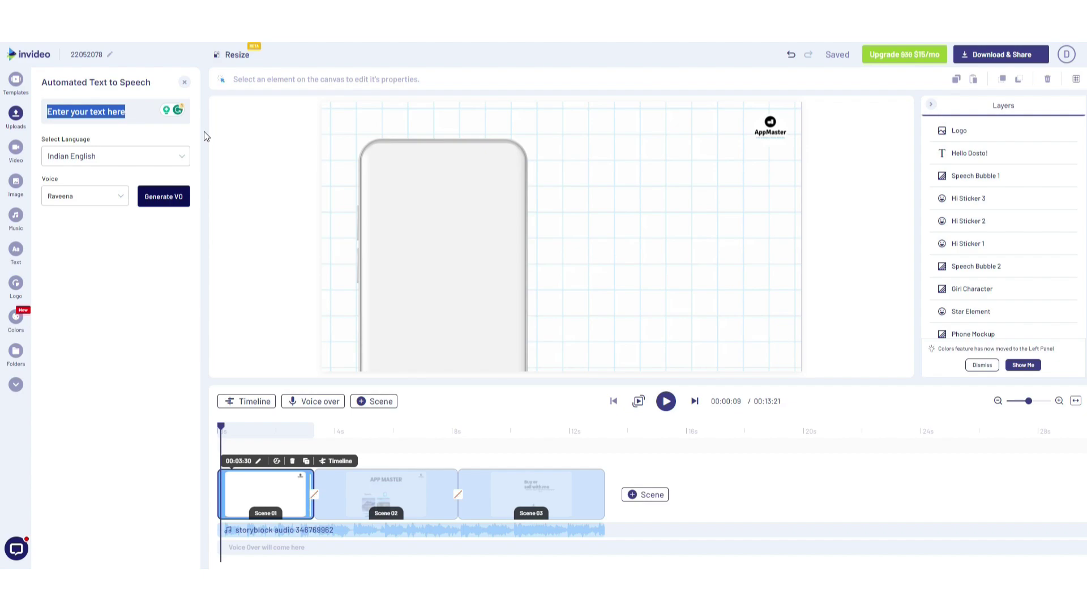
text(Heell9o)
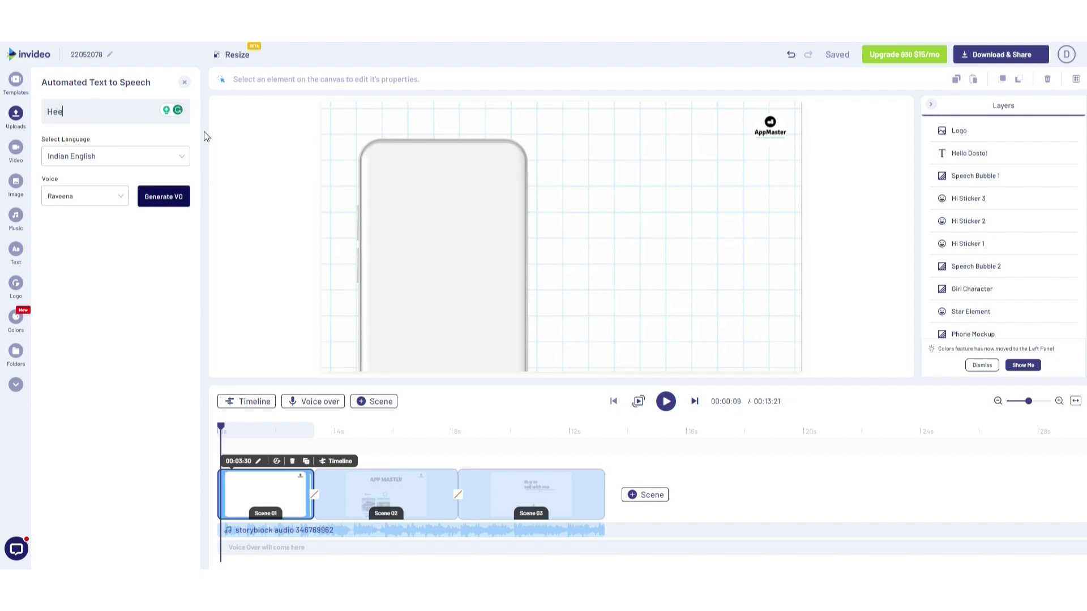
key(BackSpace)
key(BackSpace)
key(BackSpace)
key(BackSpace)
key(BackSpace)
text(llo Dosto Swgatr)
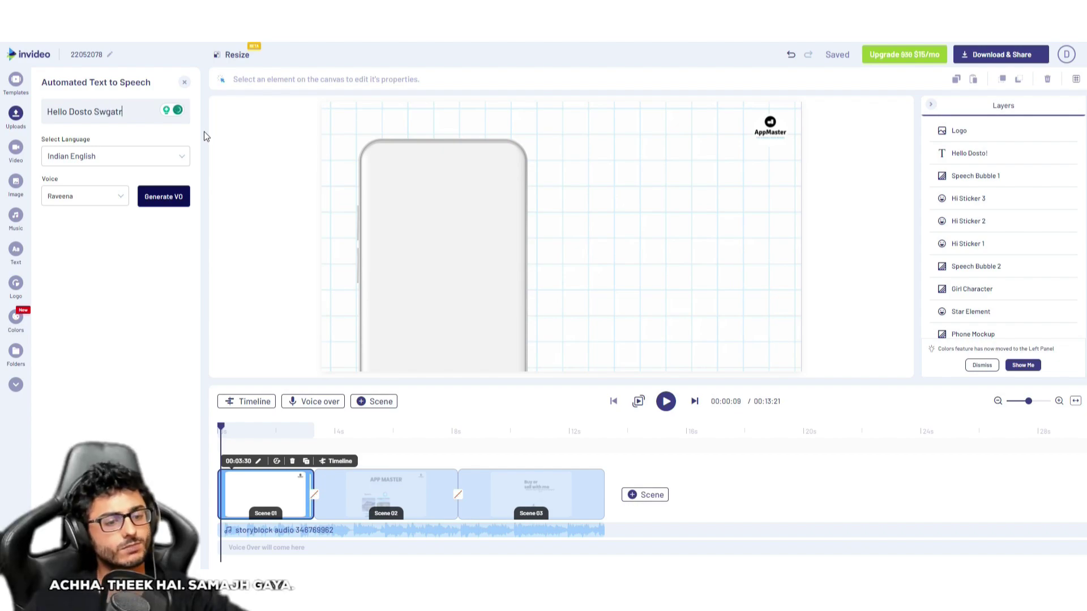
key(BackSpace)
key(BackSpace)
key(BackSpace)
key(BackSpace)
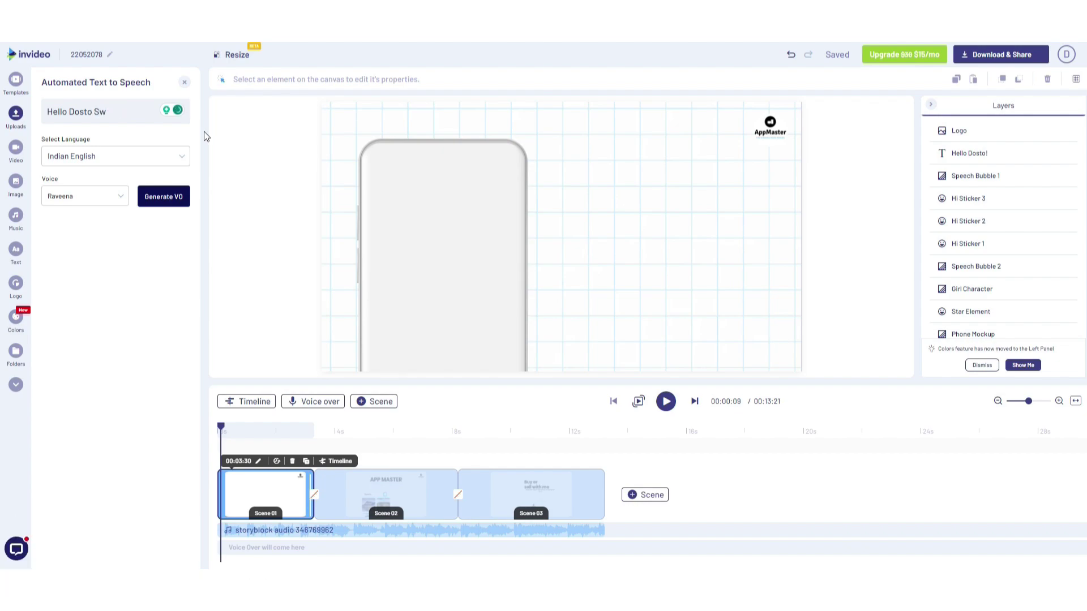
text(agat hai App Master)
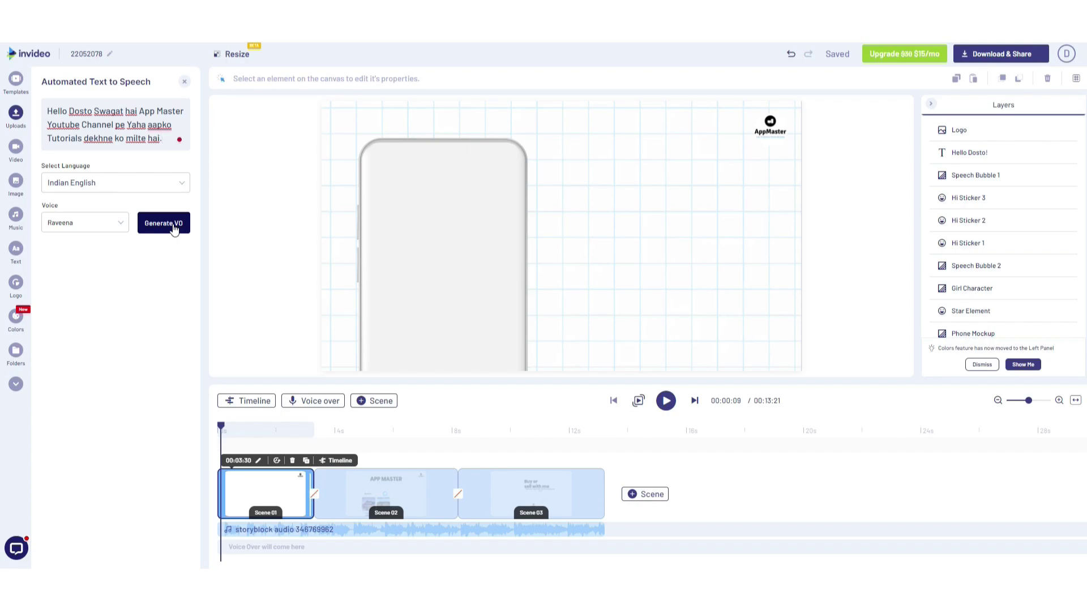
click(175, 225)
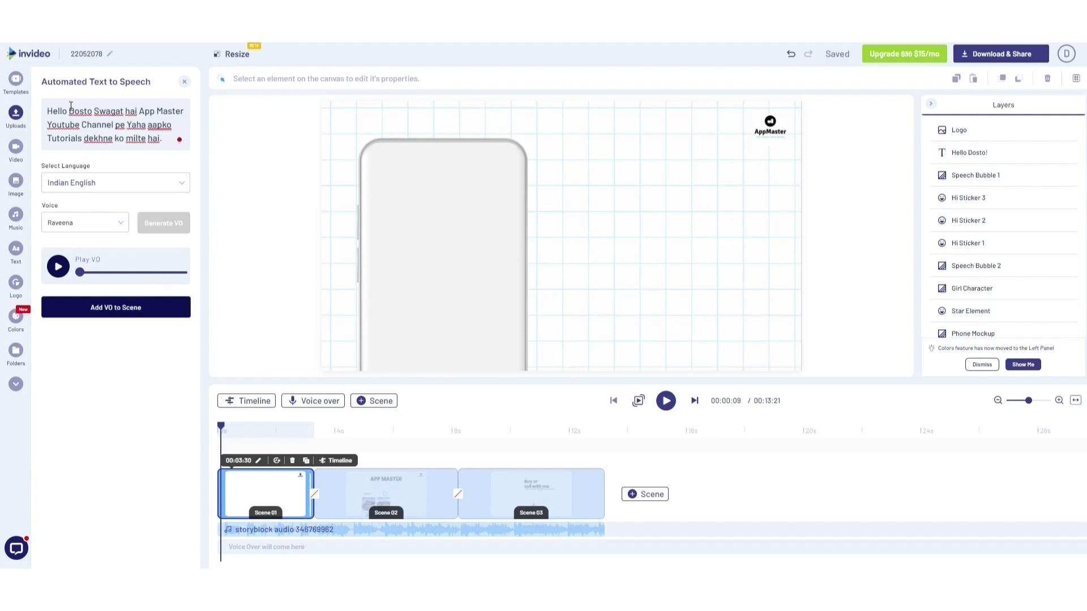
Regenerate the voice-over with the Aditi voice, listen to it, and add it to the scene
mouse_move(159, 126)
click(99, 226)
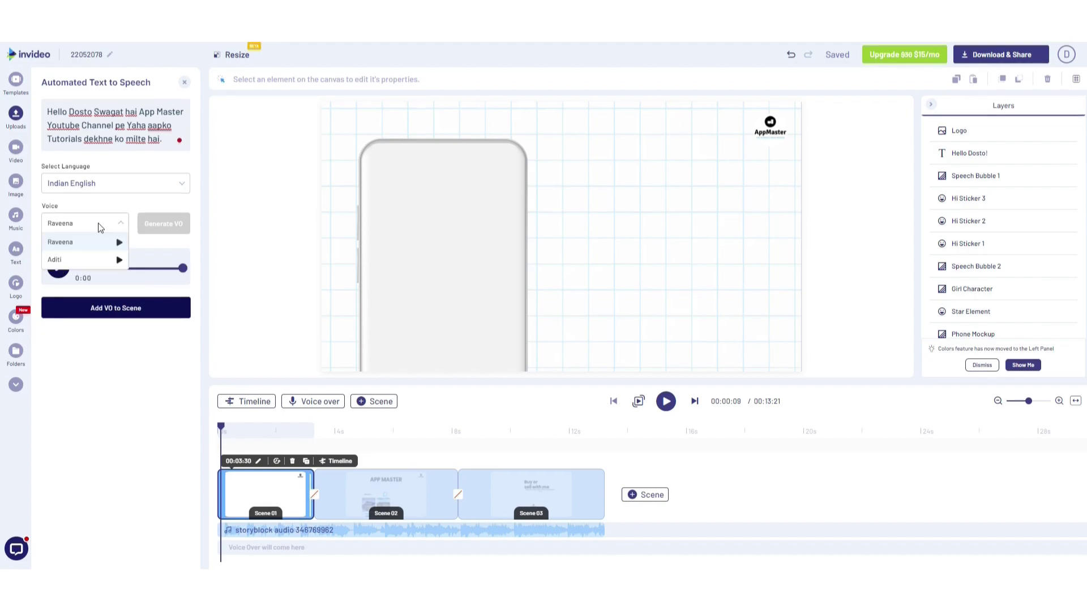
click(85, 259)
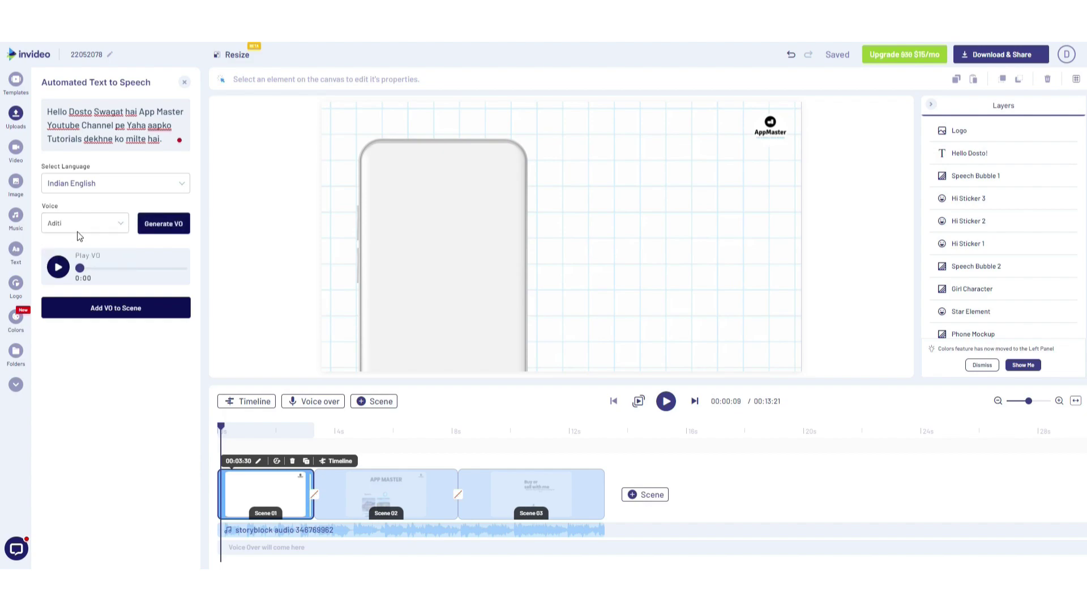
click(162, 224)
click(65, 273)
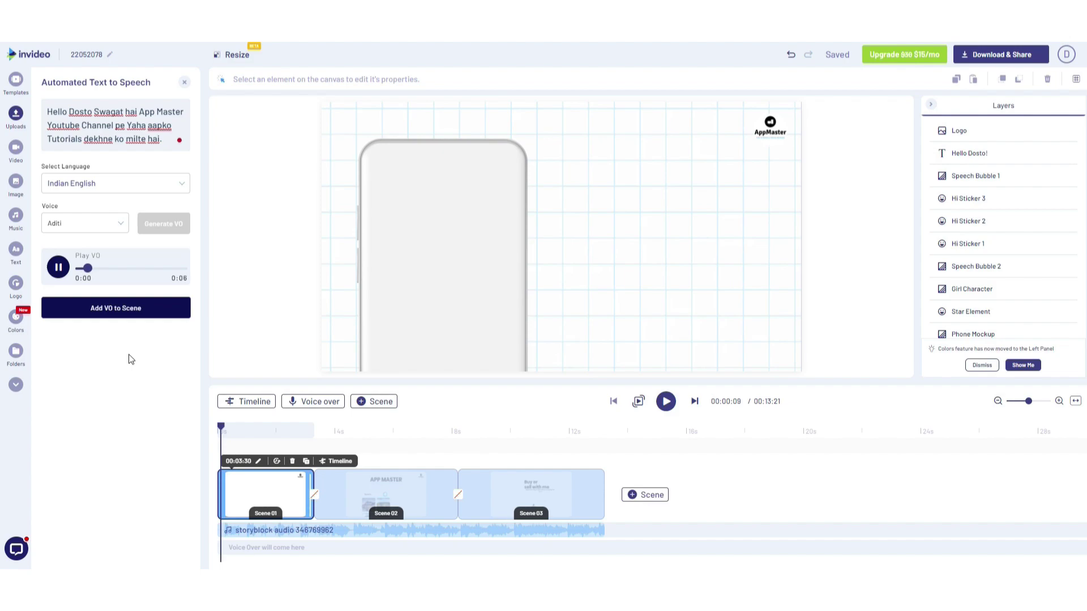
click(116, 308)
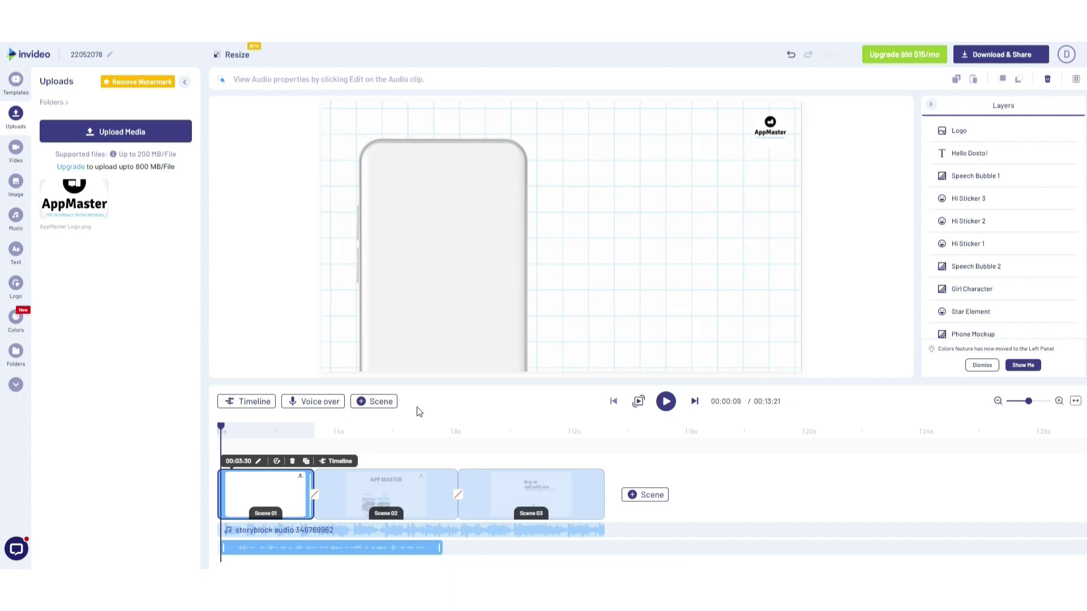
Preview the start of the video with the voice-over and set the background music track's volume to 10%
click(666, 401)
click(666, 401)
click(475, 532)
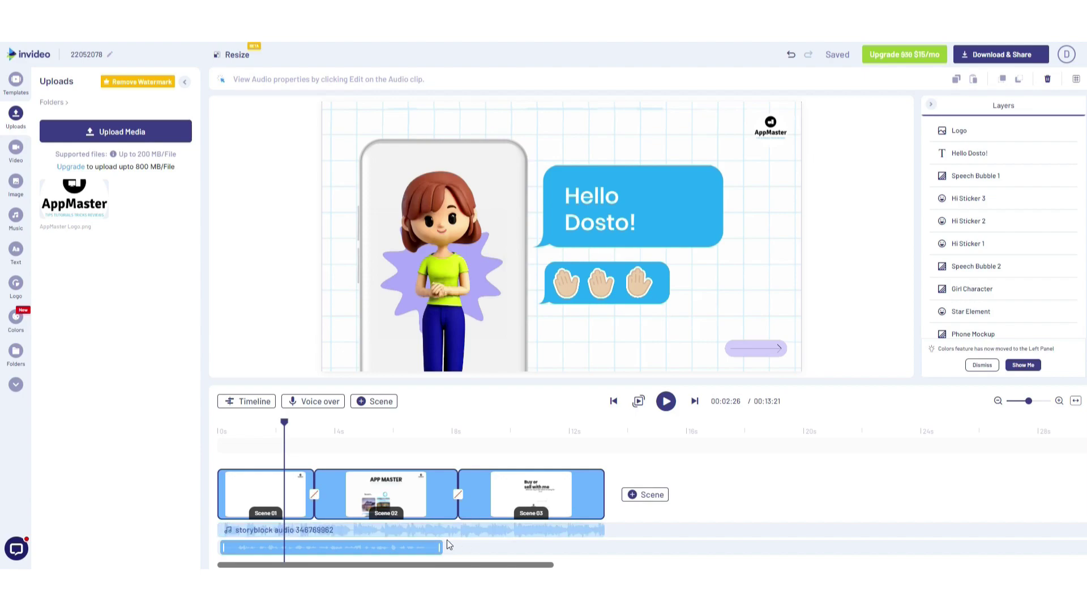
mouse_move(439, 533)
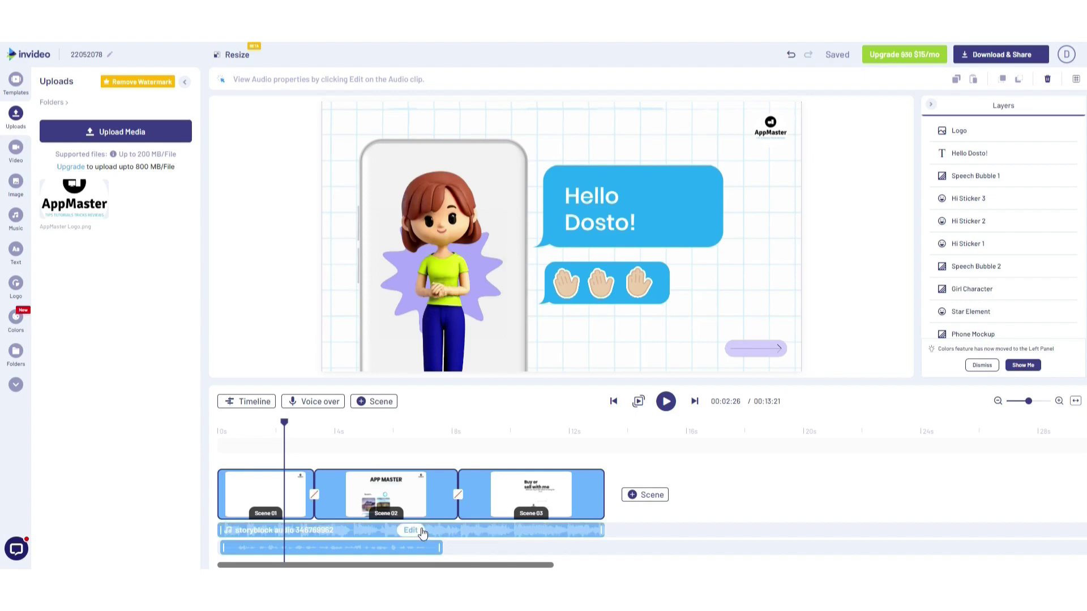
click(417, 531)
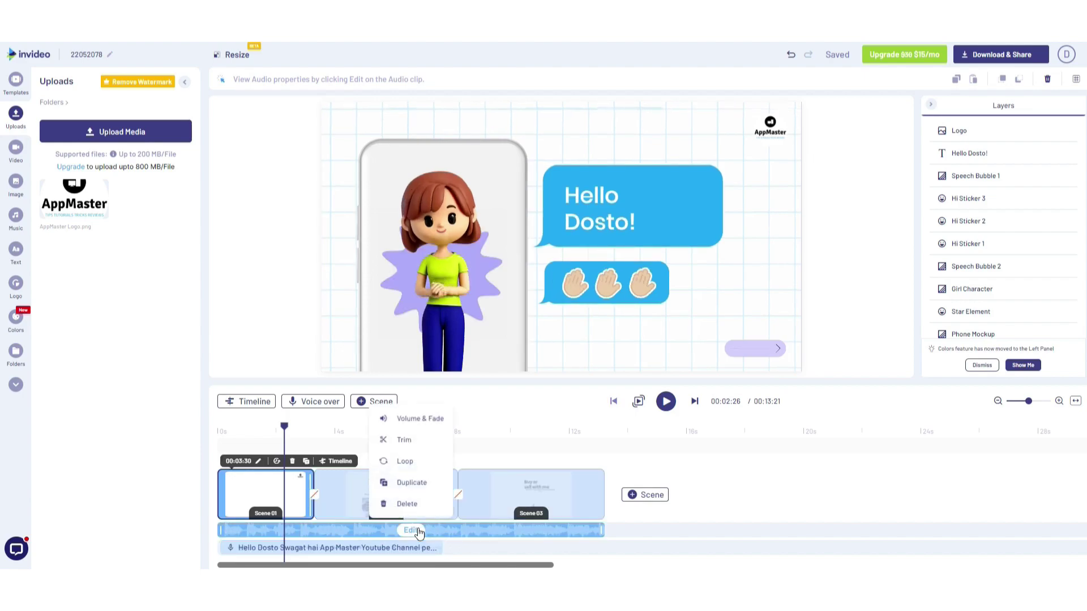
click(418, 529)
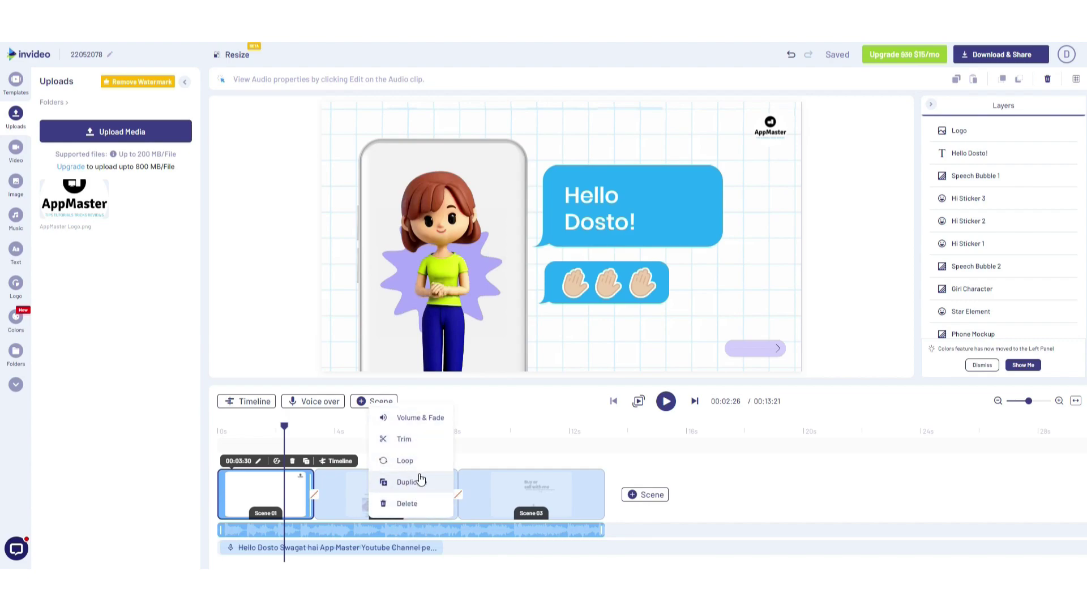
click(422, 418)
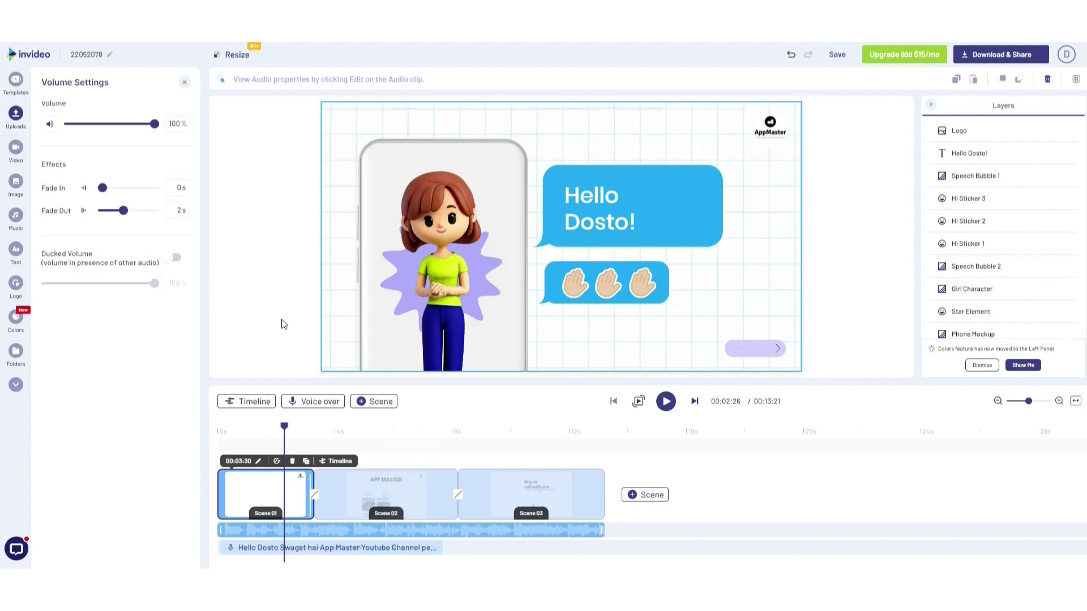
drag(152, 124, 77, 124)
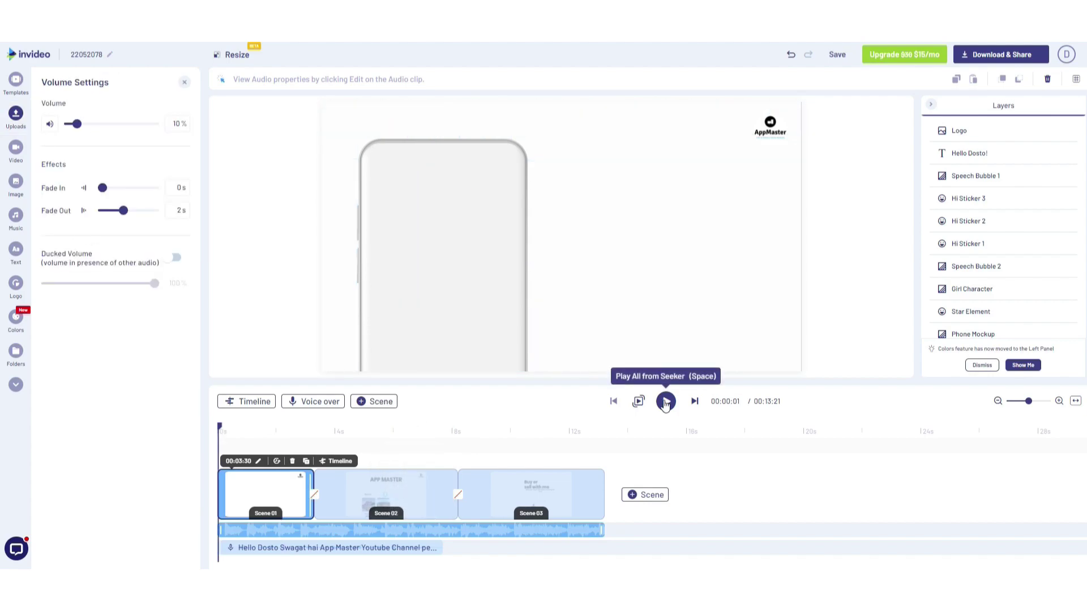
Remove the third scene and play the two remaining scenes from the start of the video
click(666, 401)
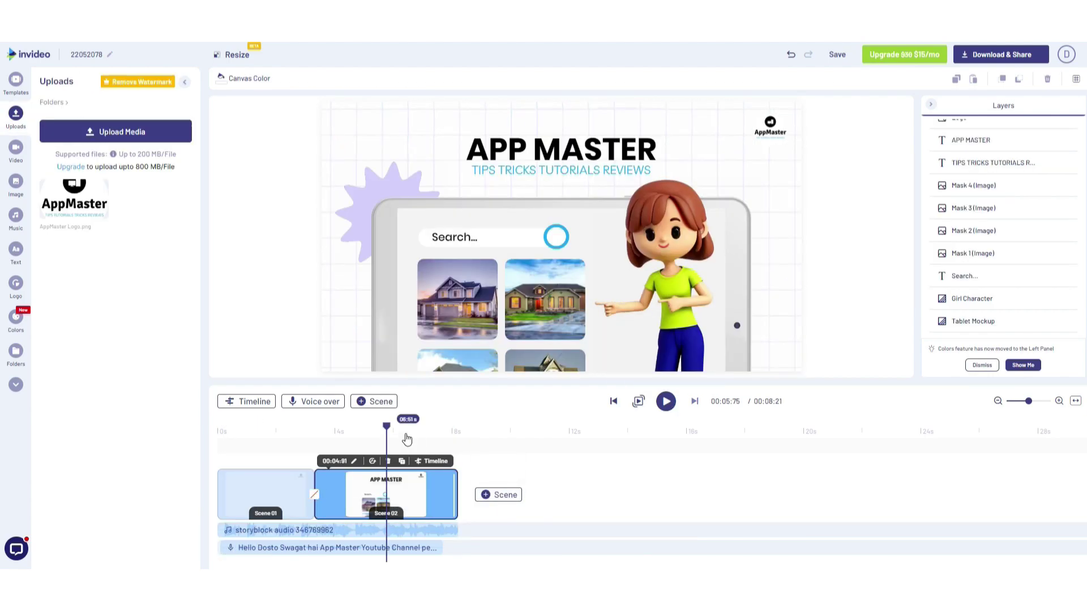
click(263, 430)
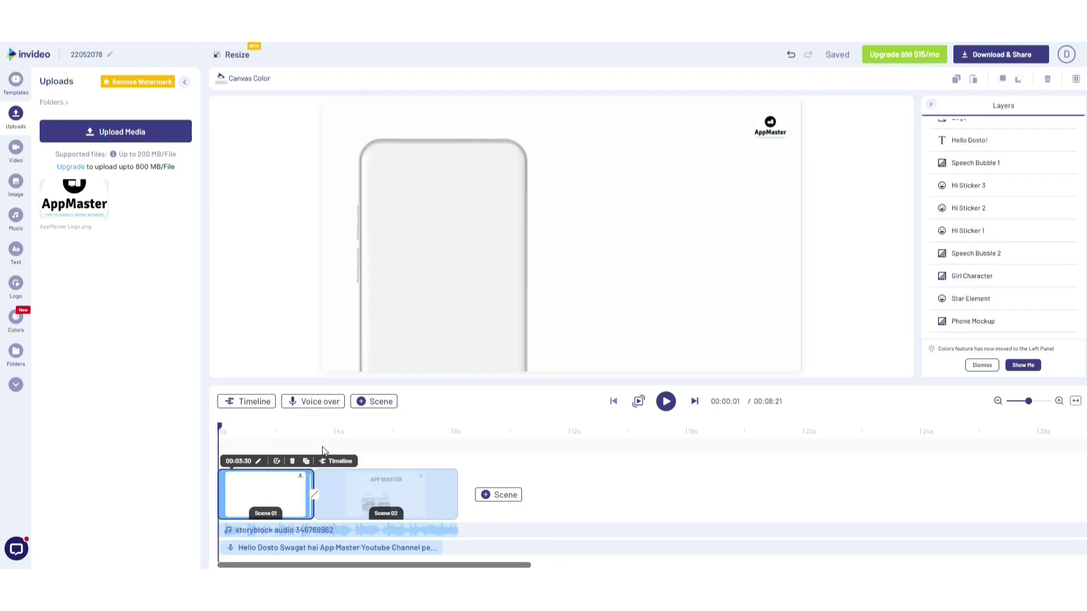
key(space)
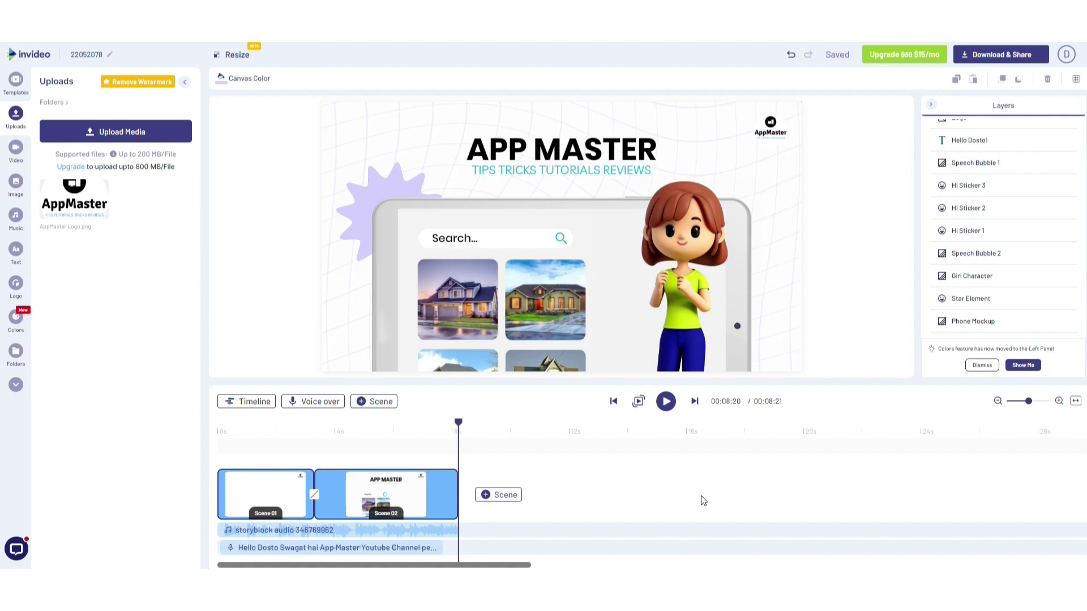
Look at the available stock videos, music genres, text styles and logos
click(19, 150)
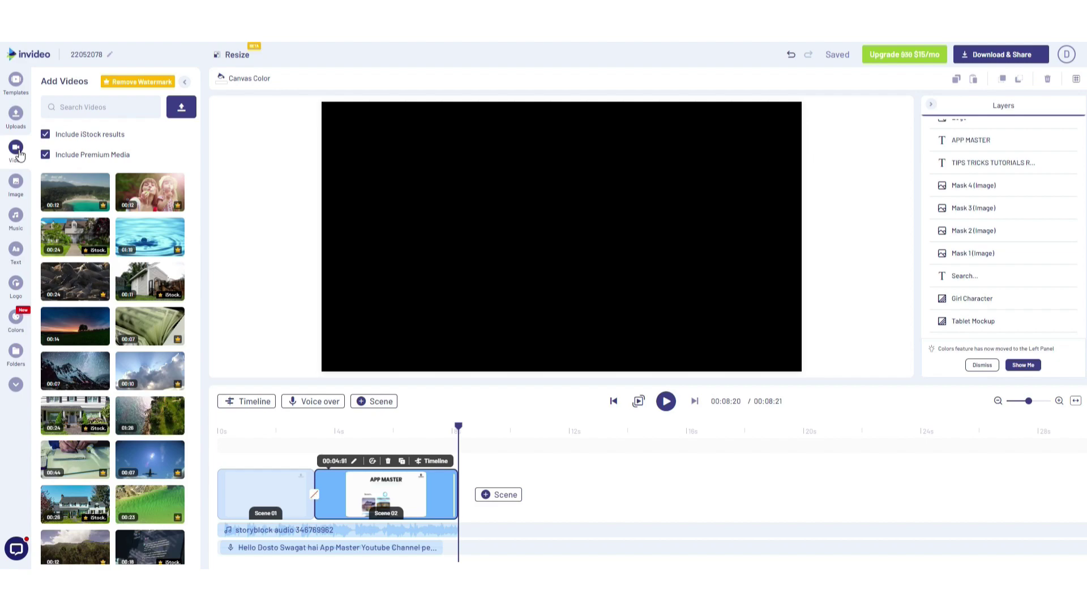
click(16, 216)
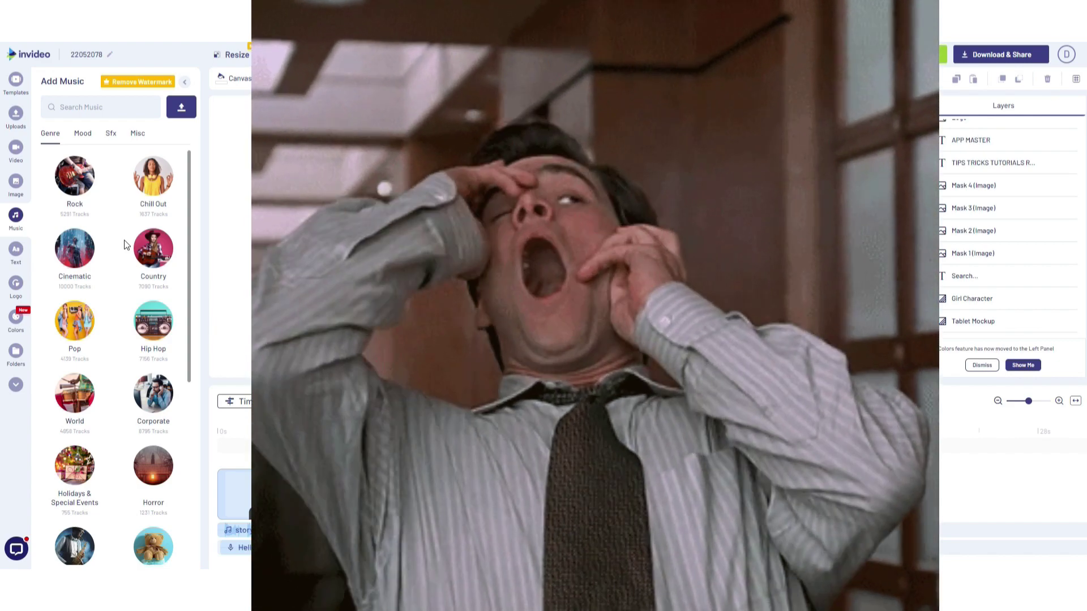
click(16, 249)
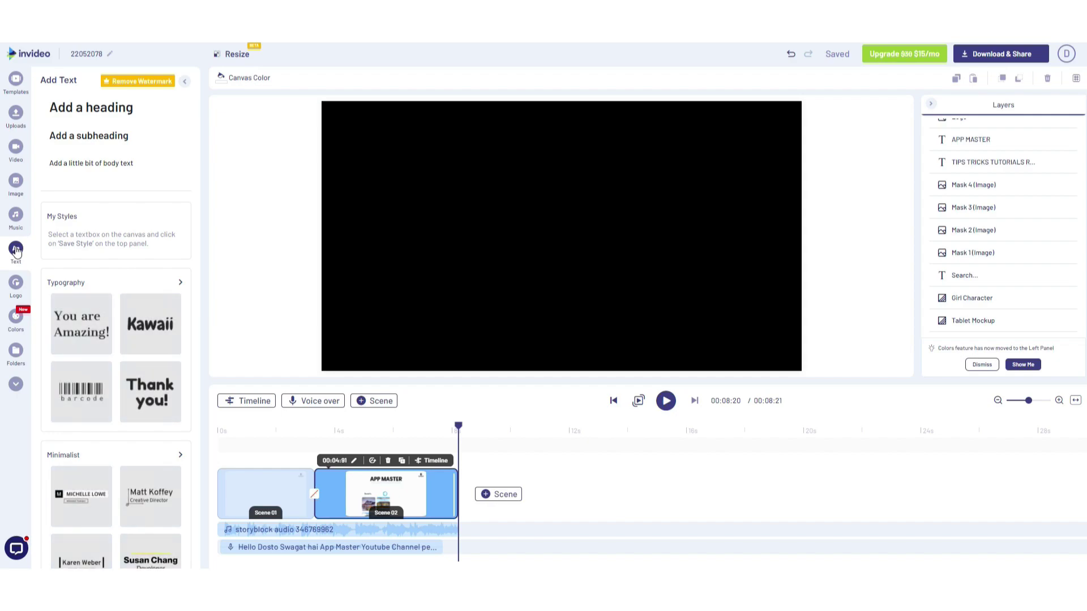
click(16, 284)
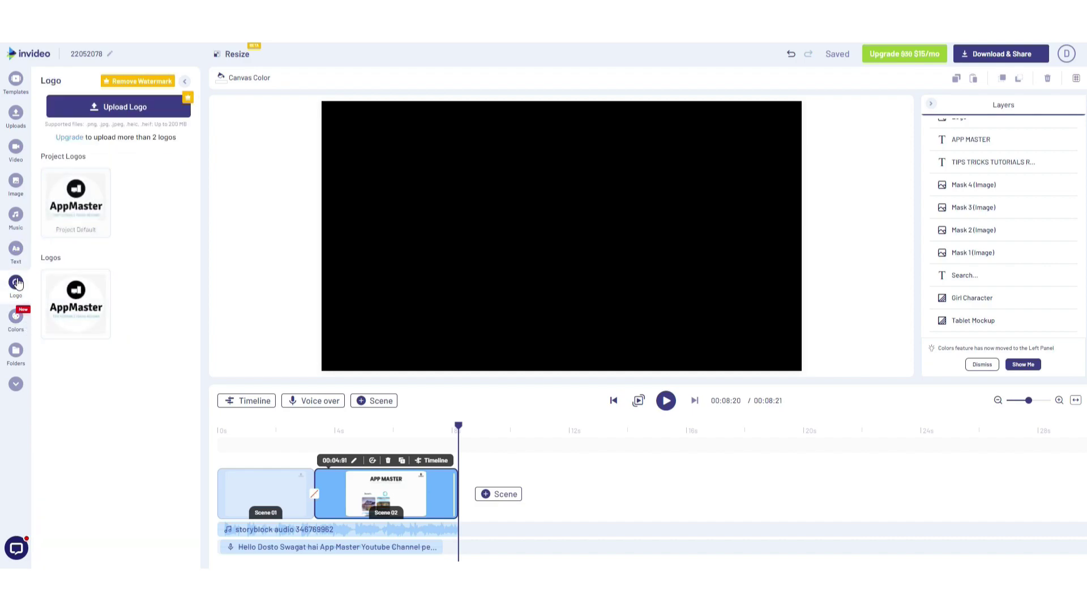
Try the Ahoy color palette on the project, check it in the first scene, and revert to the template's default colors
click(17, 317)
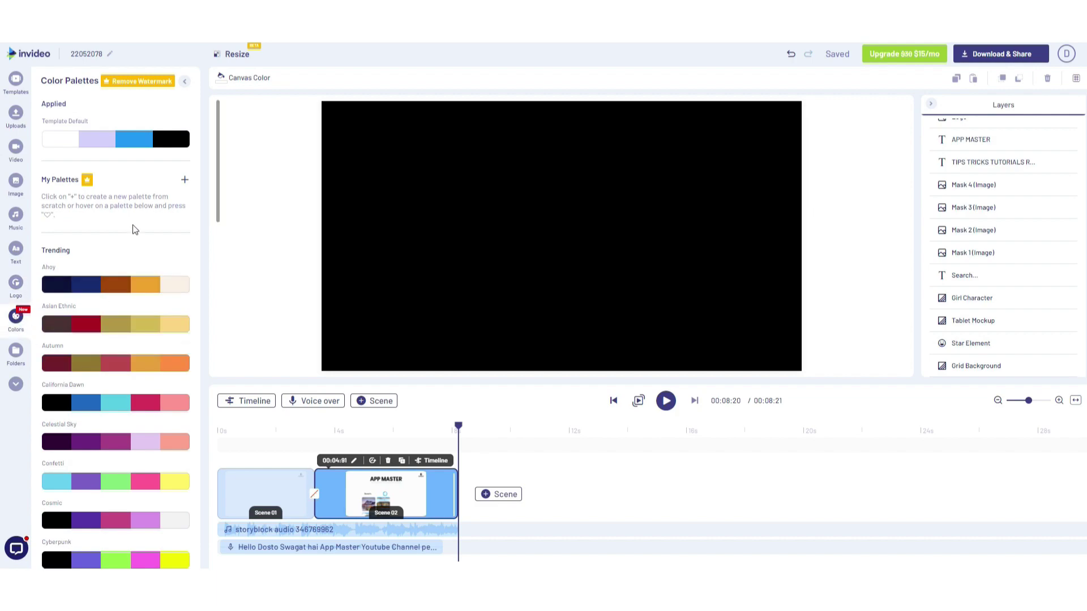
scroll(135, 340, down, 15)
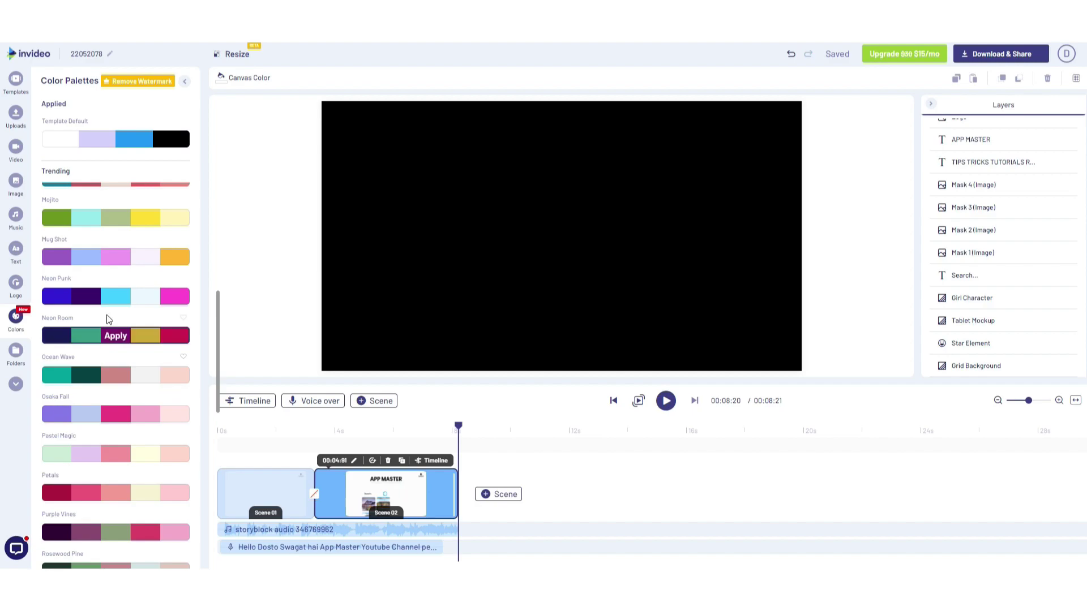
scroll(113, 339, up, 5)
scroll(114, 344, up, 6)
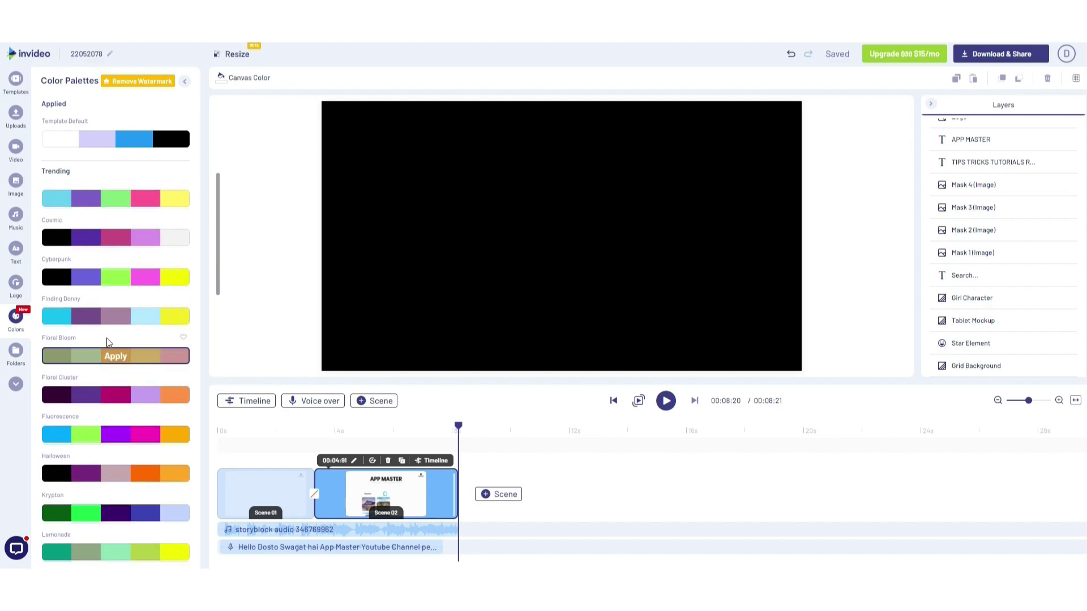
scroll(107, 339, up, 3)
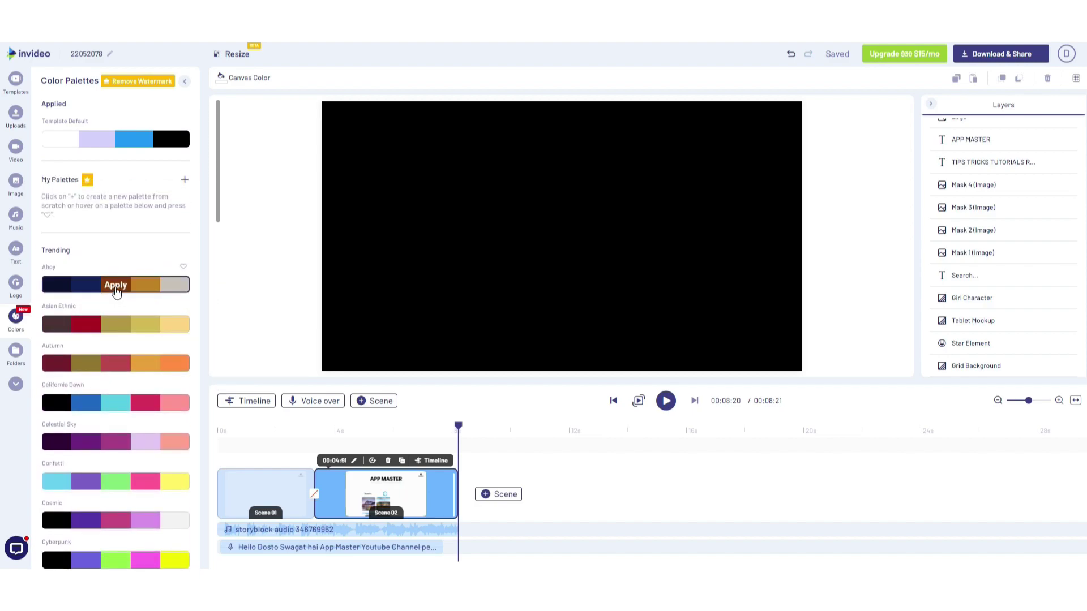
click(116, 288)
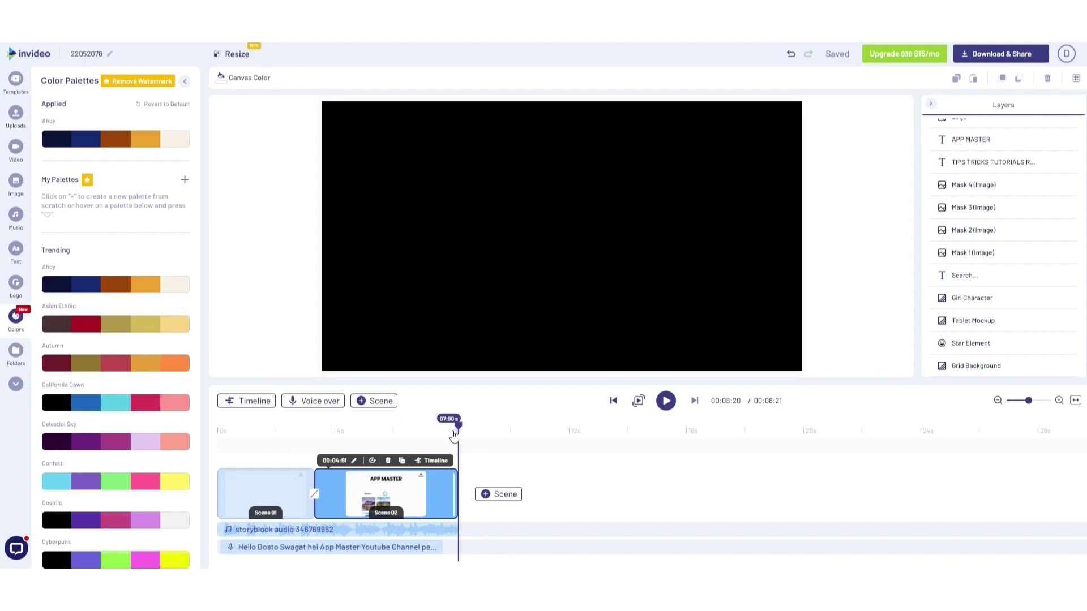
drag(462, 428, 225, 429)
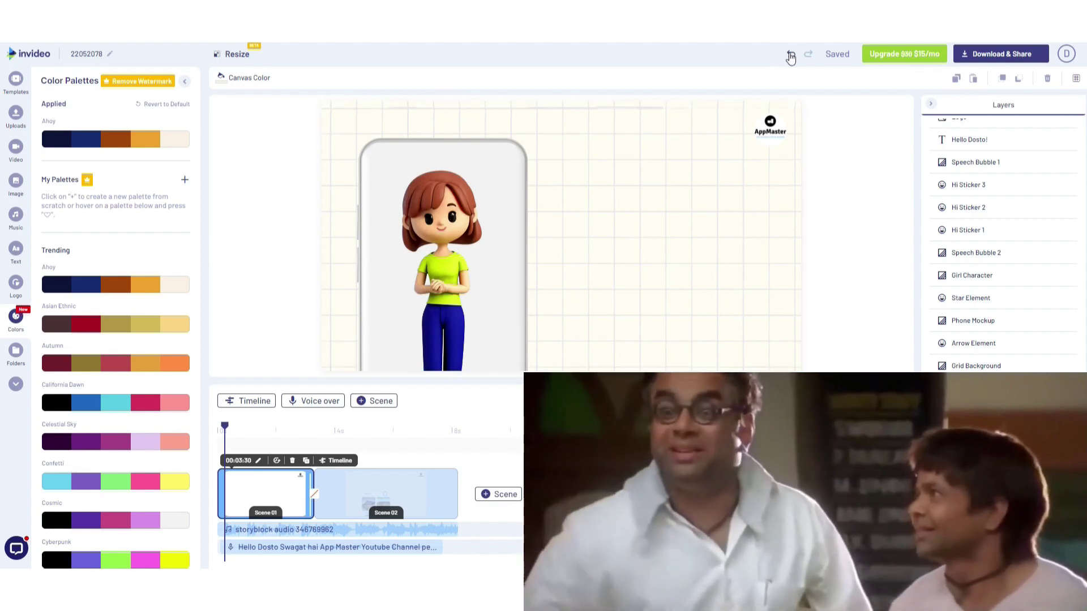
click(175, 105)
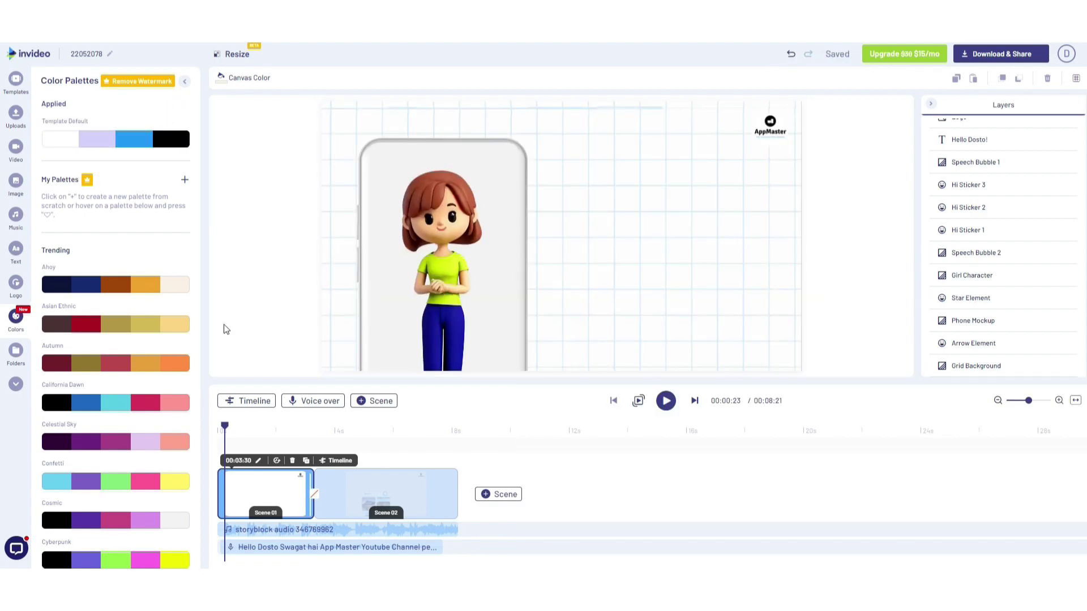
Look at the project's media folders and browse the sticker library's social media and CTA categories
click(26, 357)
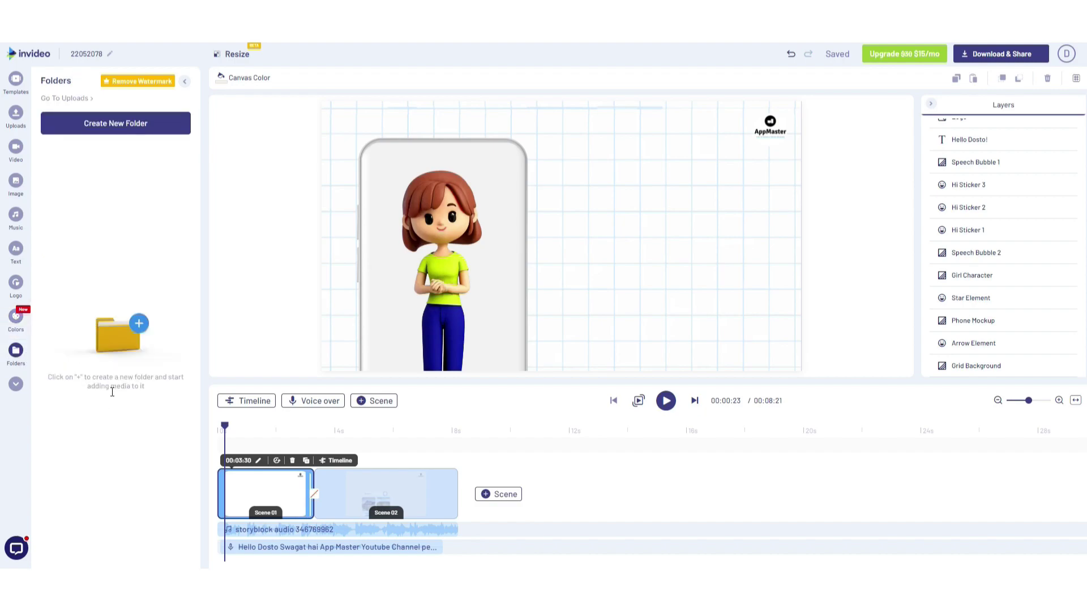
click(16, 385)
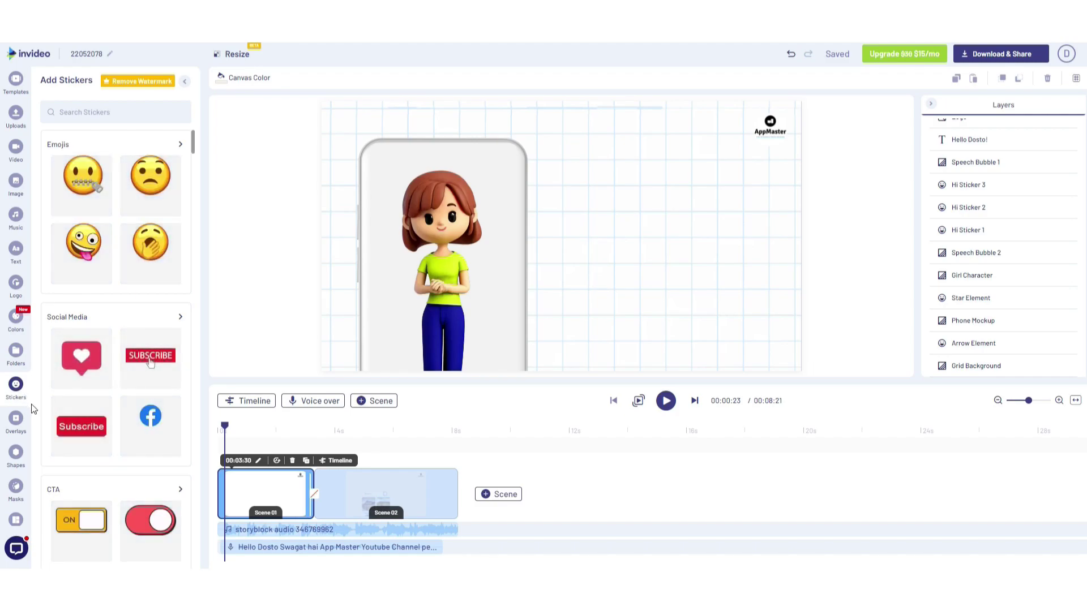
scroll(133, 365, down, 3)
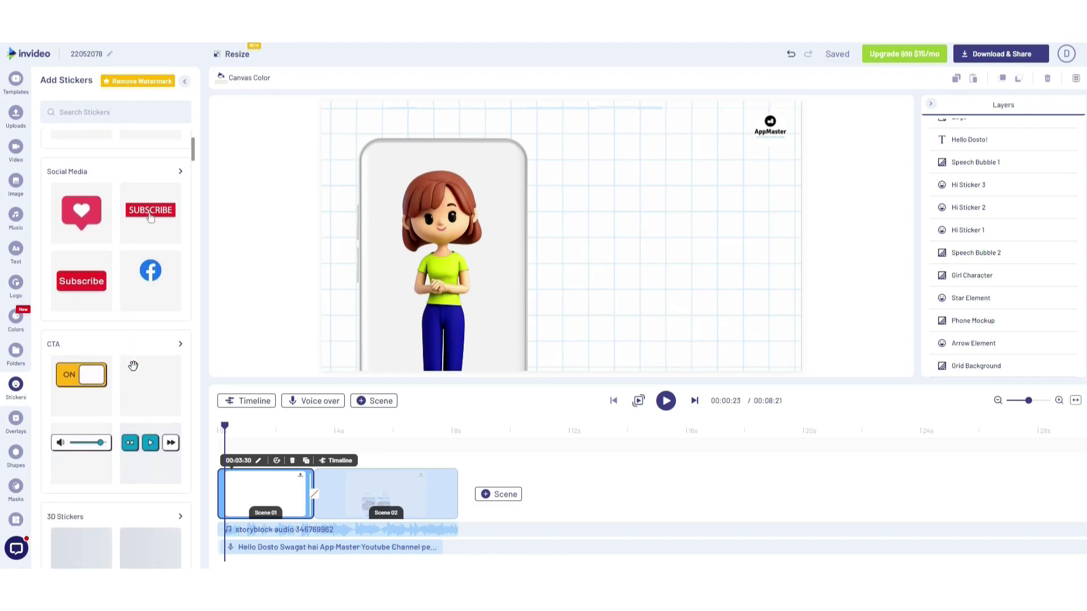
Browse the remaining sticker categories, the overlay effects and the shapes library
scroll(132, 368, down, 10)
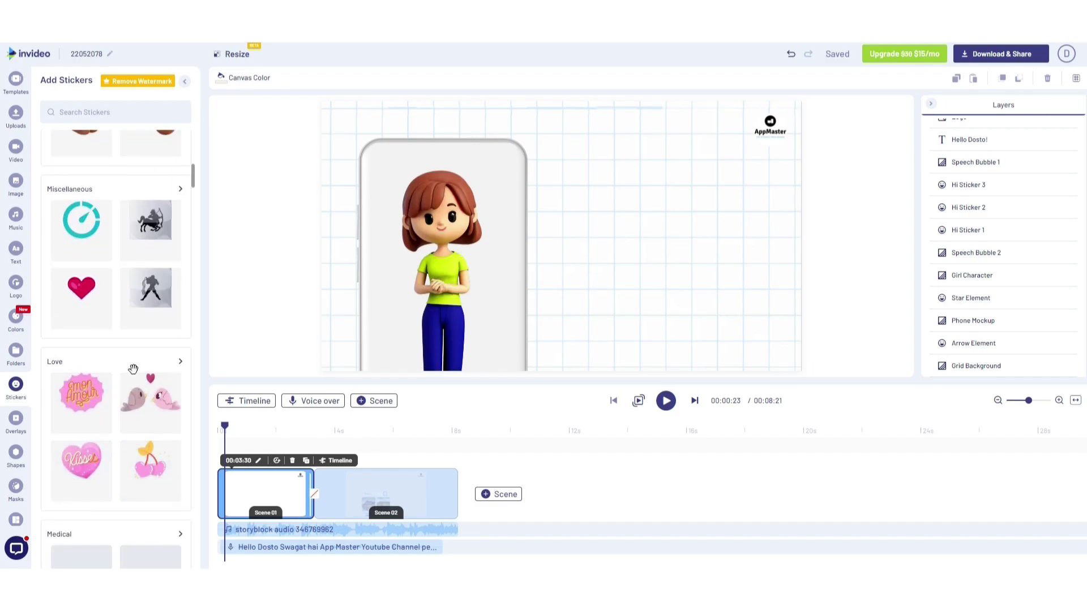
scroll(132, 368, down, 5)
click(16, 418)
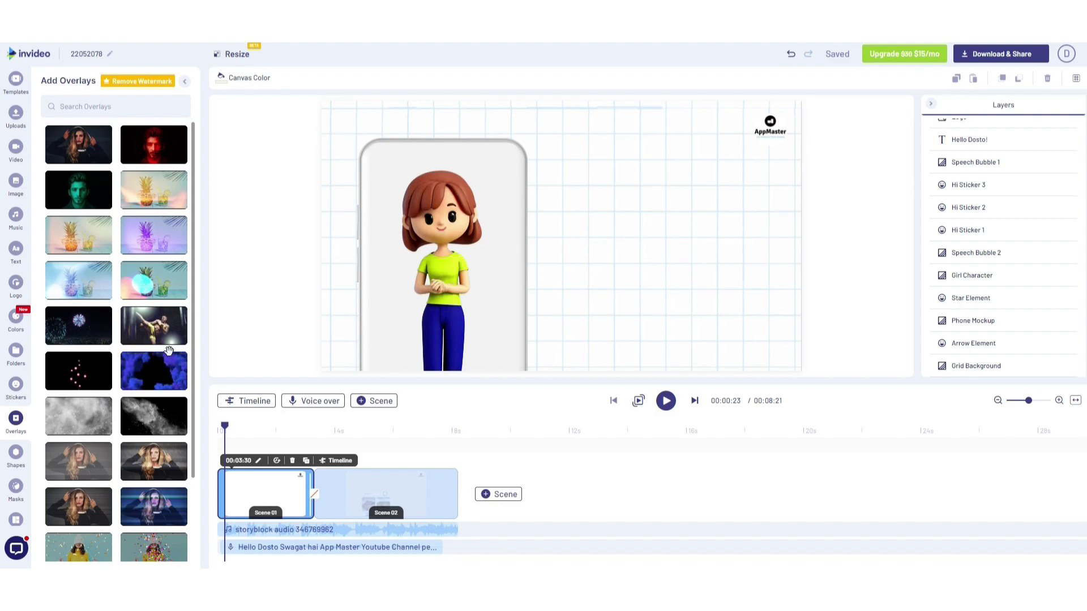
scroll(156, 351, down, 4)
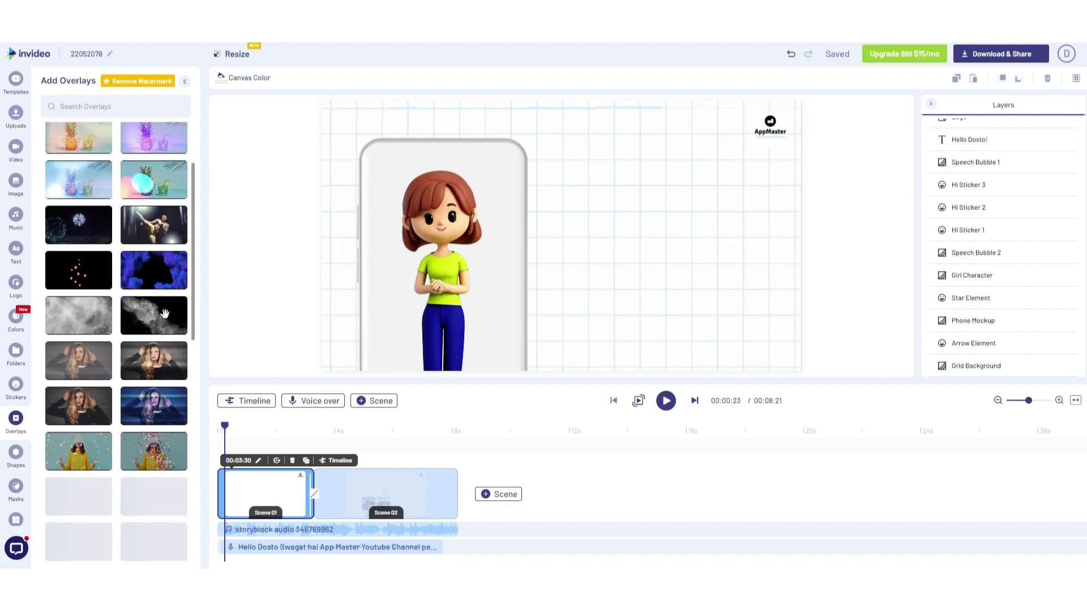
scroll(157, 352, down, 8)
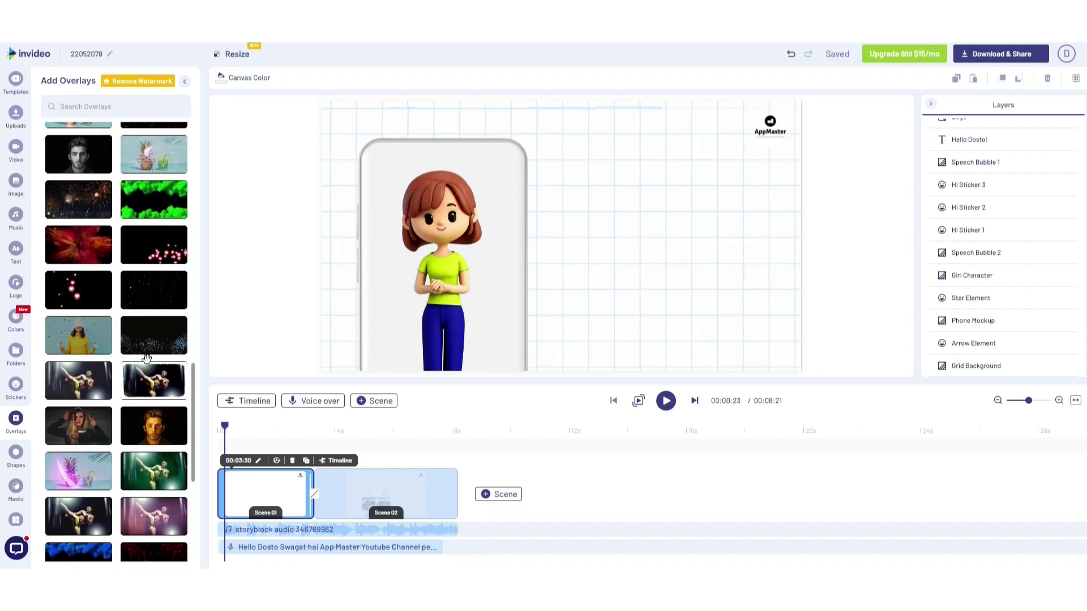
click(16, 453)
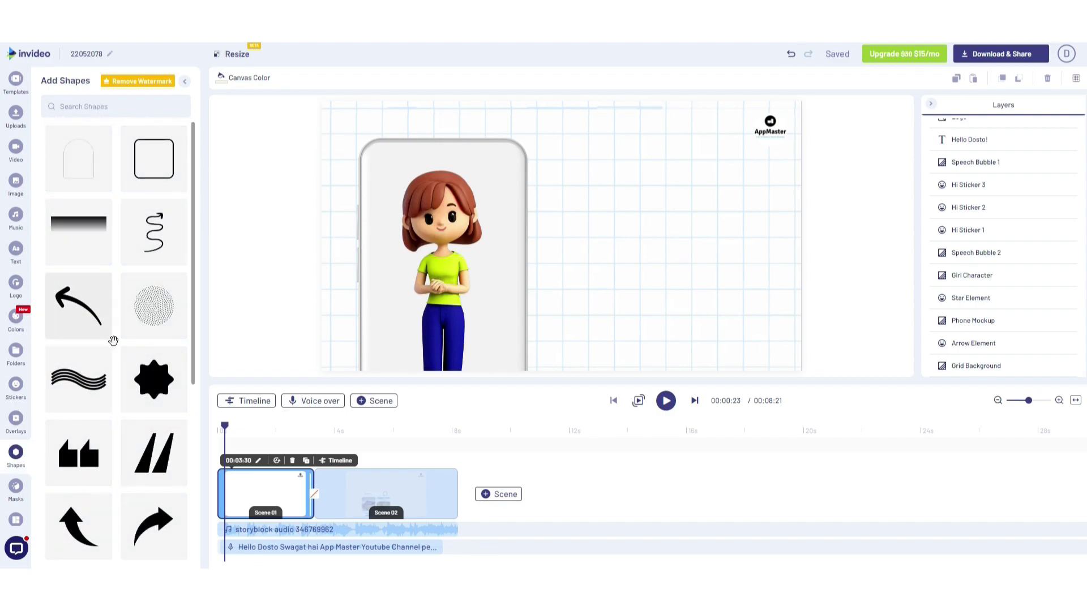
scroll(108, 340, down, 10)
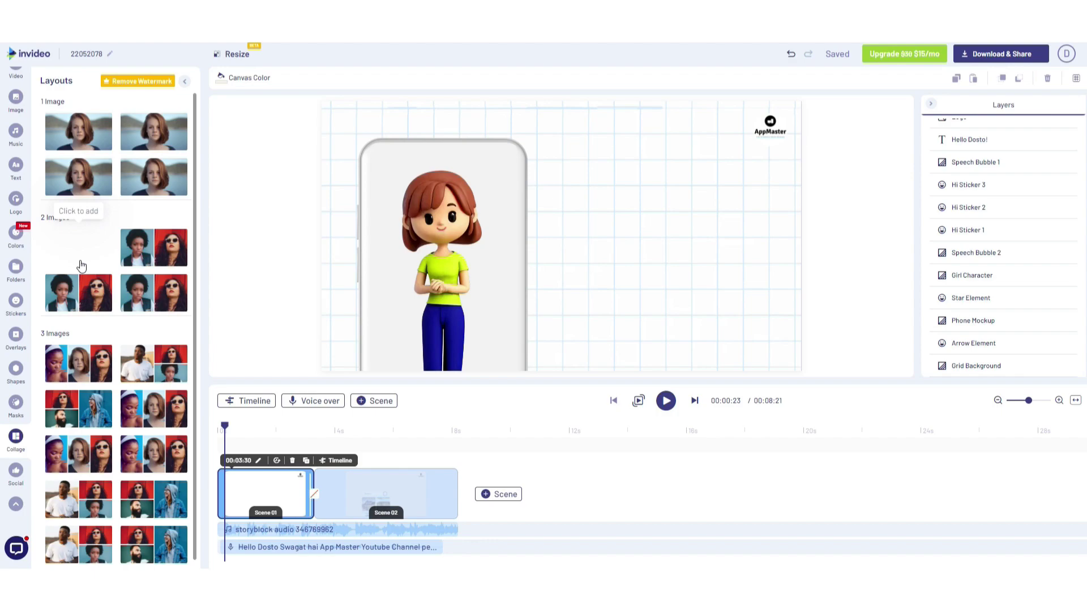
Try a three-column, three-image collage layout in the first scene
scroll(84, 283, down, 1)
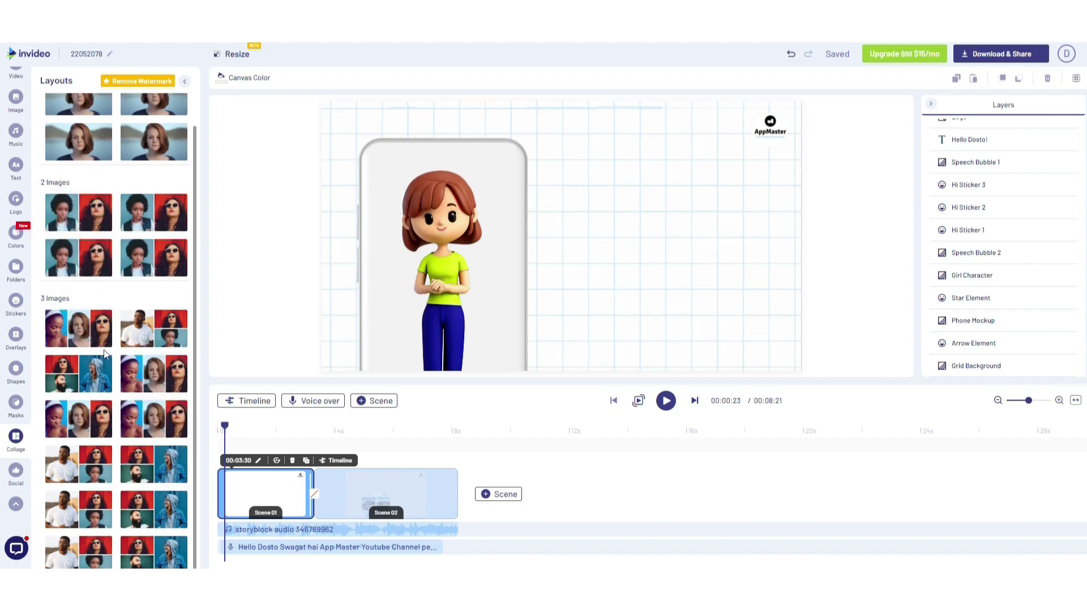
click(79, 332)
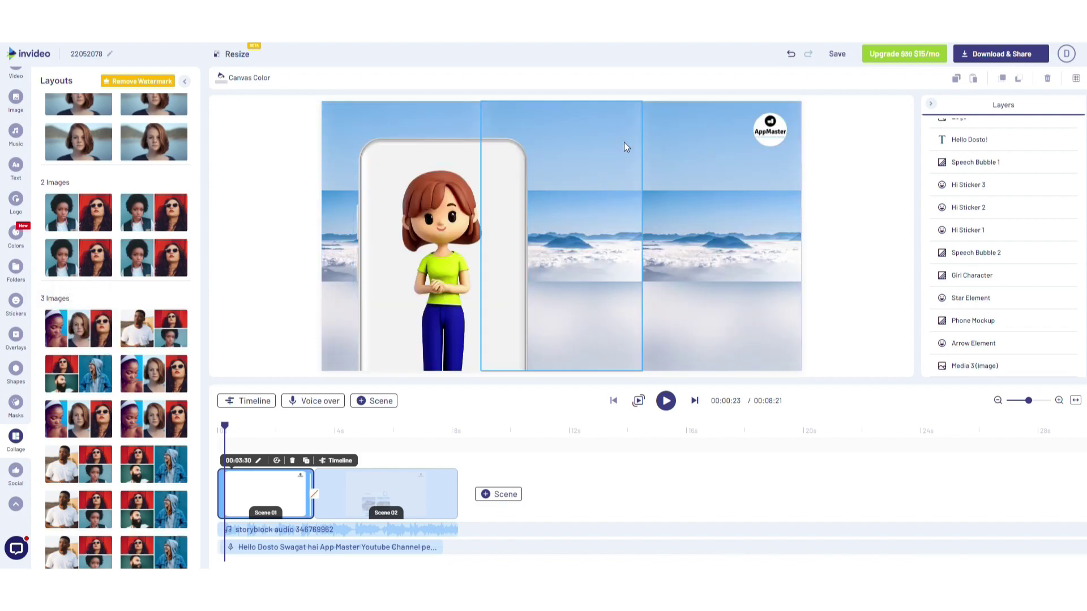
click(656, 171)
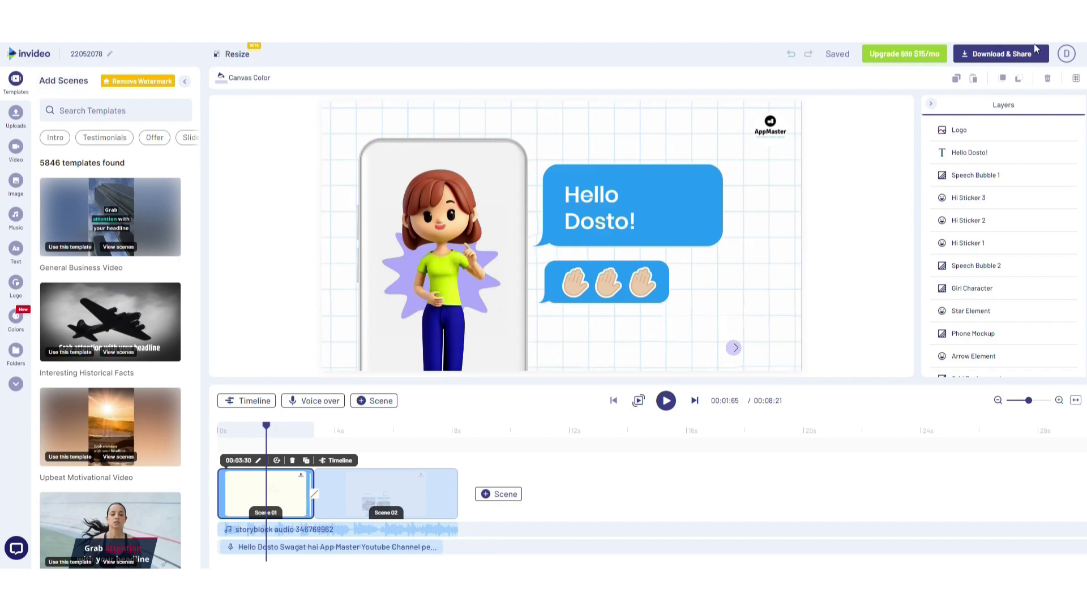
Check the available export resolutions and export the video at the default 720p
click(1042, 52)
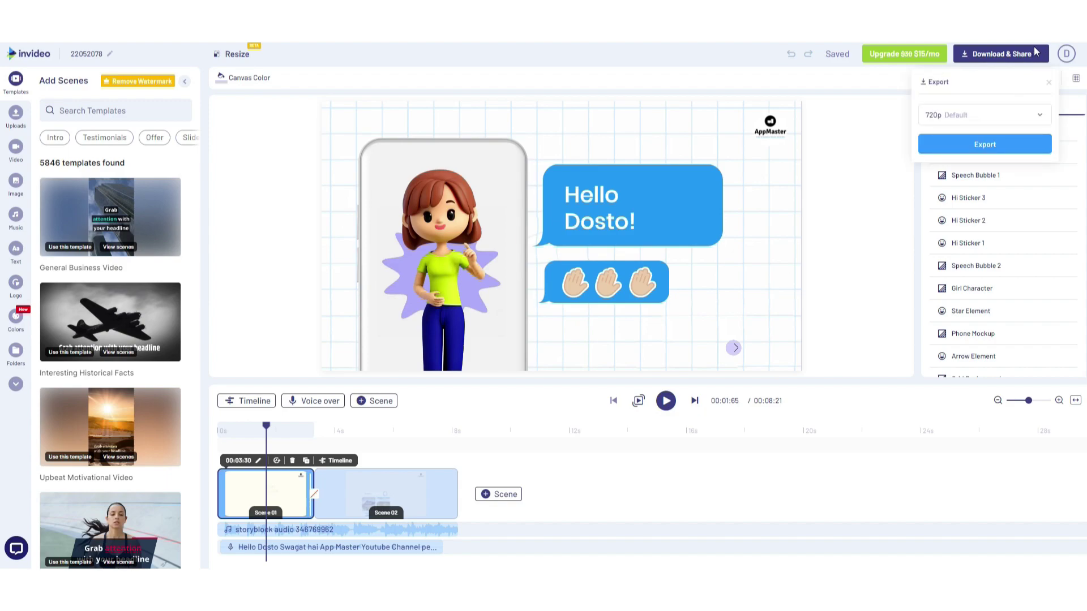
click(993, 119)
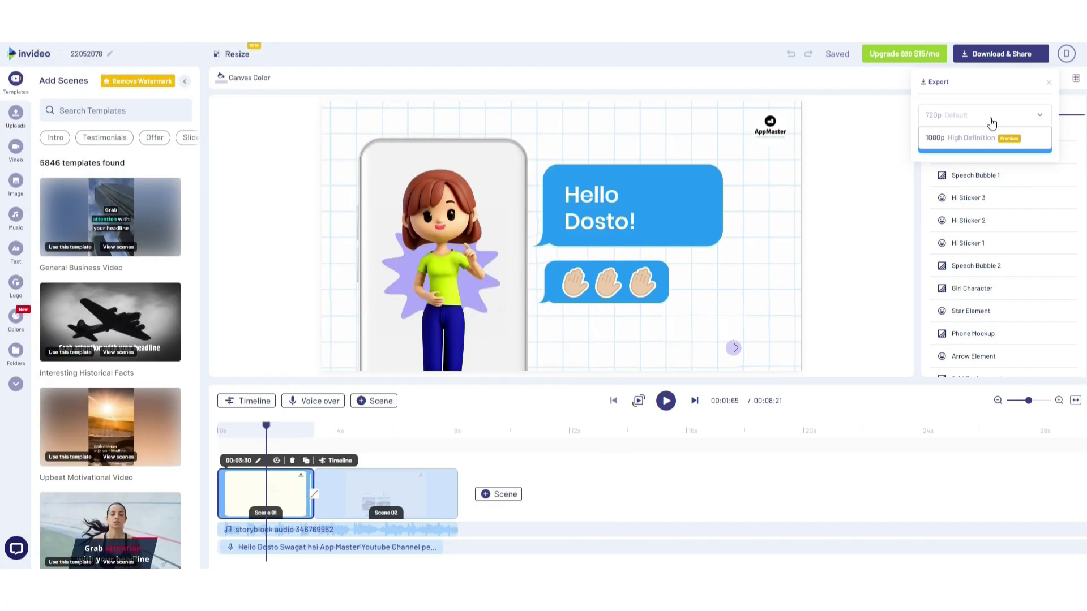
click(991, 123)
click(1004, 146)
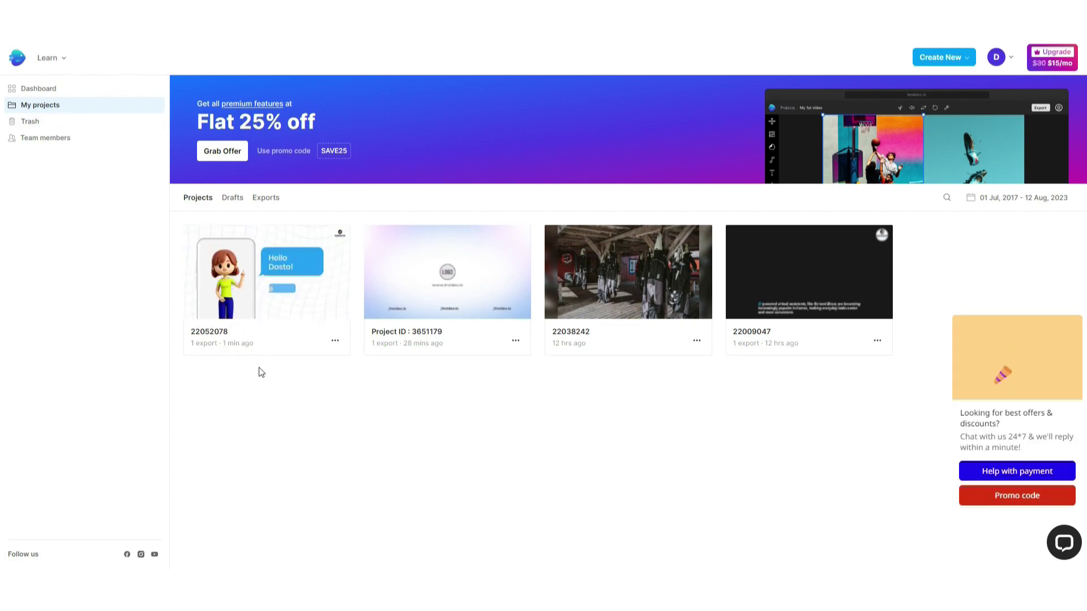
Open the exported promo project with the Hello Dosto! scene and look at its exported video and options
click(270, 286)
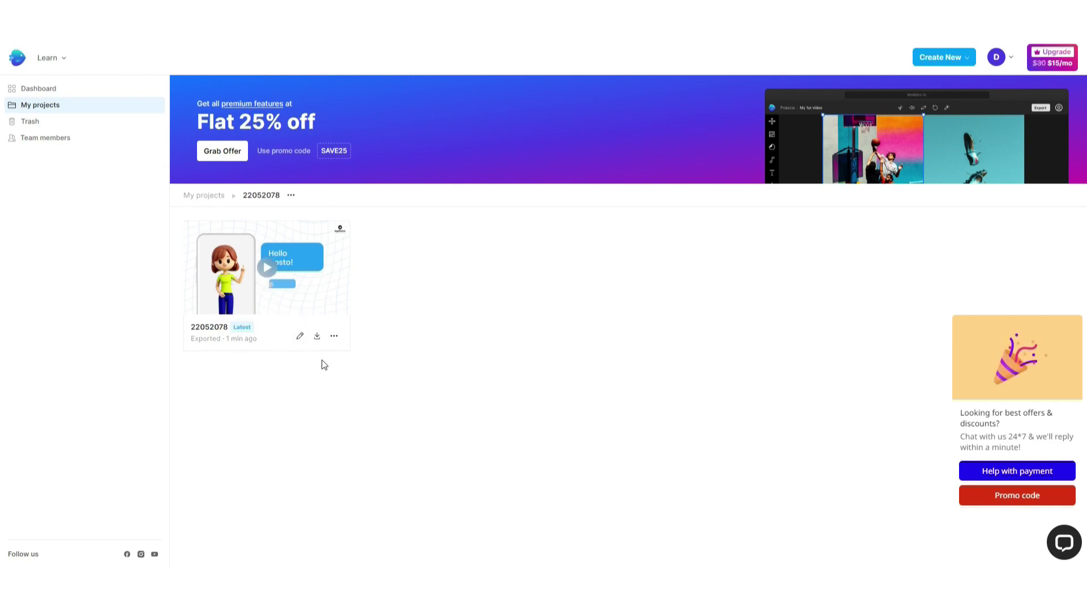
click(333, 336)
click(287, 280)
click(294, 285)
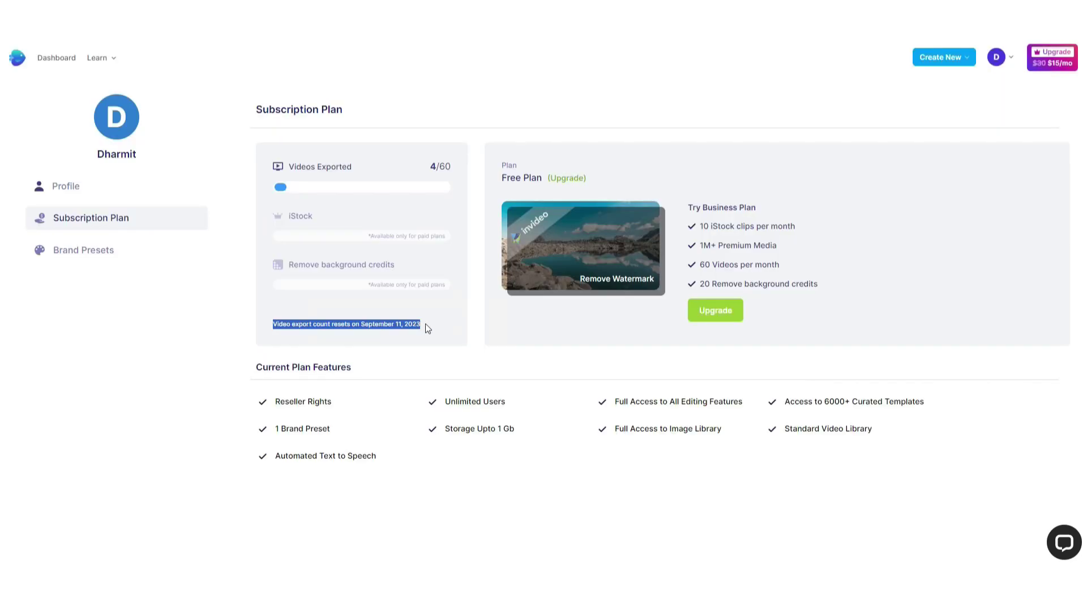
Examine the subscription plan's video export allowance and the date when the export count resets
click(426, 324)
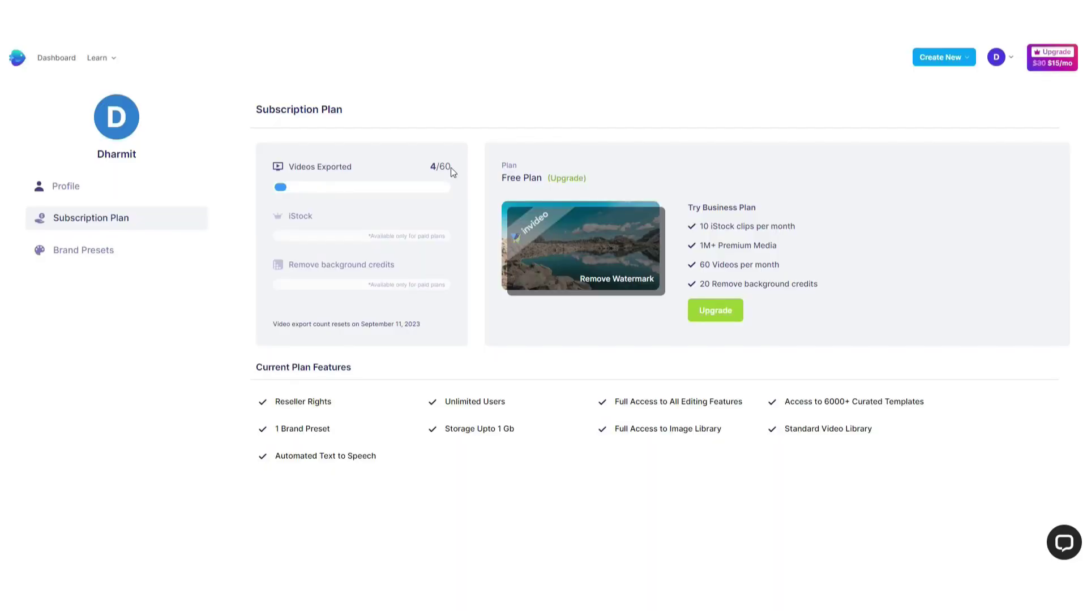
double_click(446, 169)
click(411, 113)
drag(284, 328, 426, 329)
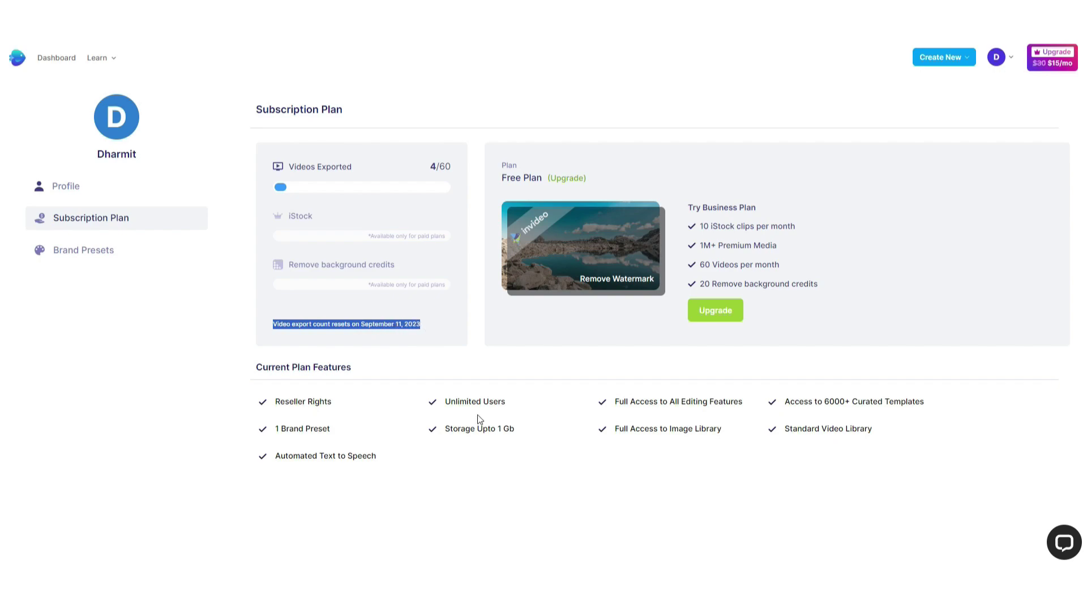